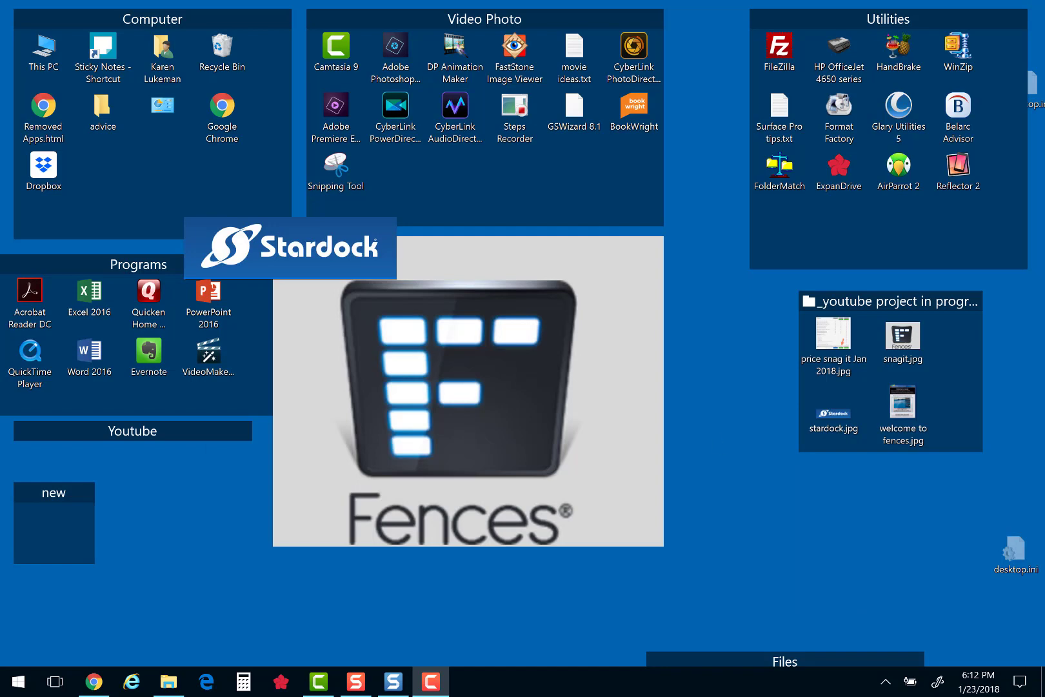
Step: Nudge the Music fence aside and bring up the Stardock Fences web page
mouse_move(504, 262)
mouse_down()
mouse_move(593, 329)
mouse_move(513, 290)
mouse_move(537, 256)
mouse_up()
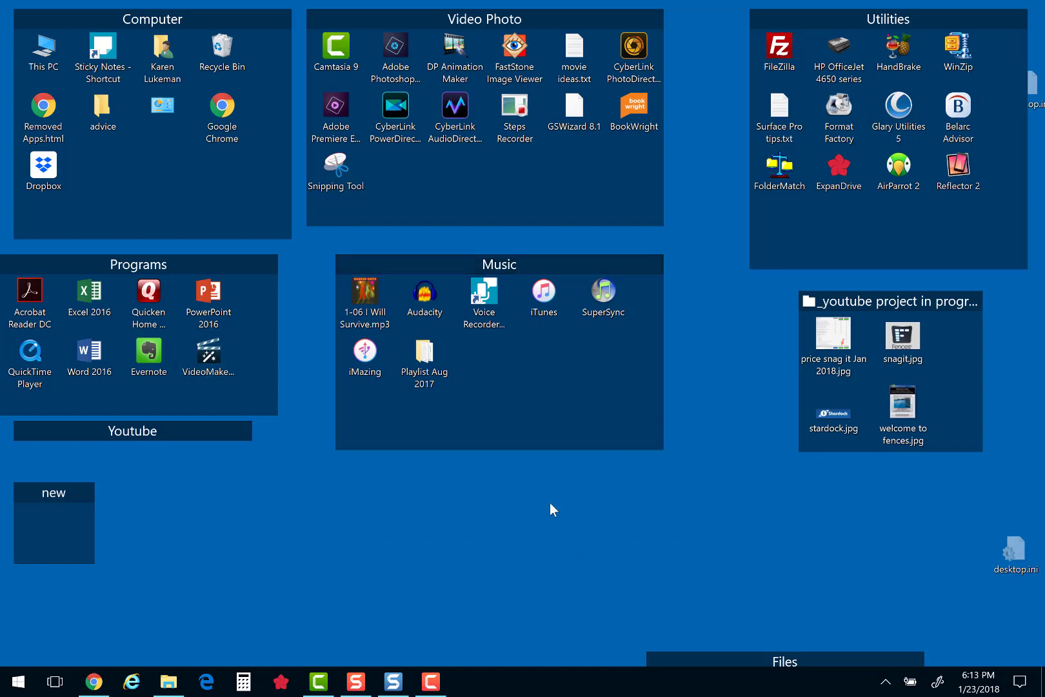
click(94, 682)
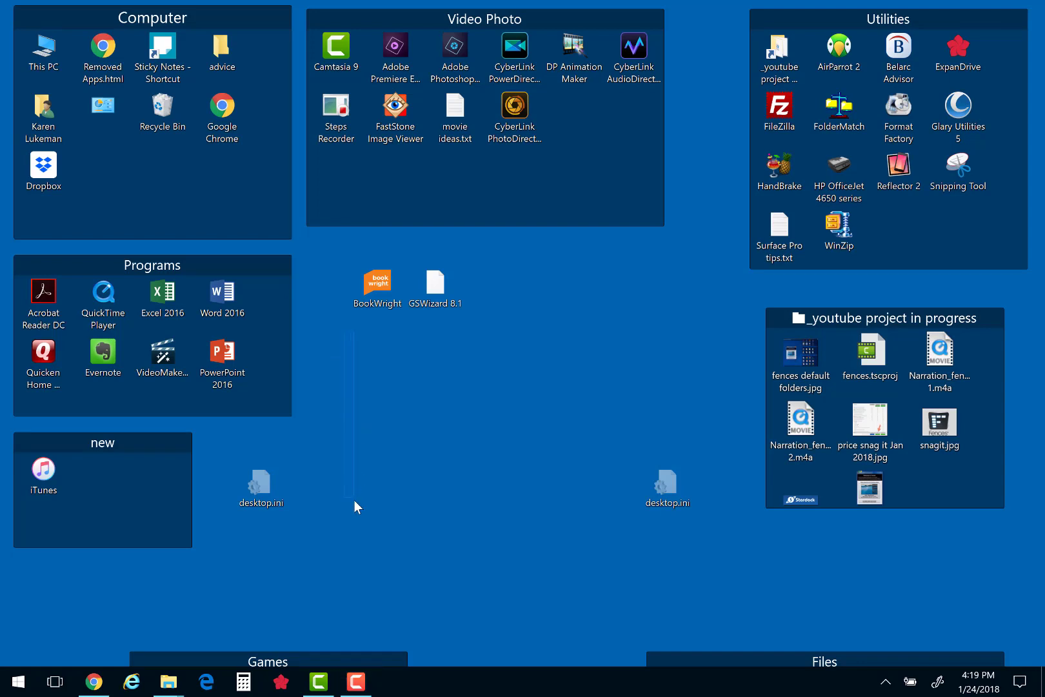
Step: Create a fence in the marked mid-desktop area, keeping the title New Fence
drag(573, 447, 573, 447)
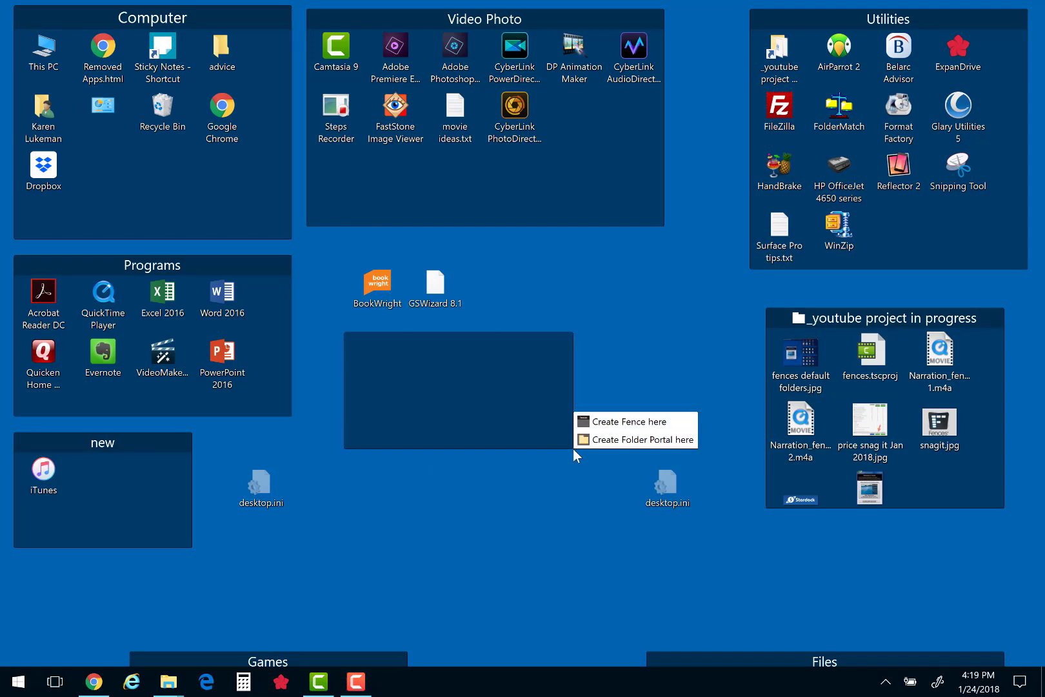
click(594, 424)
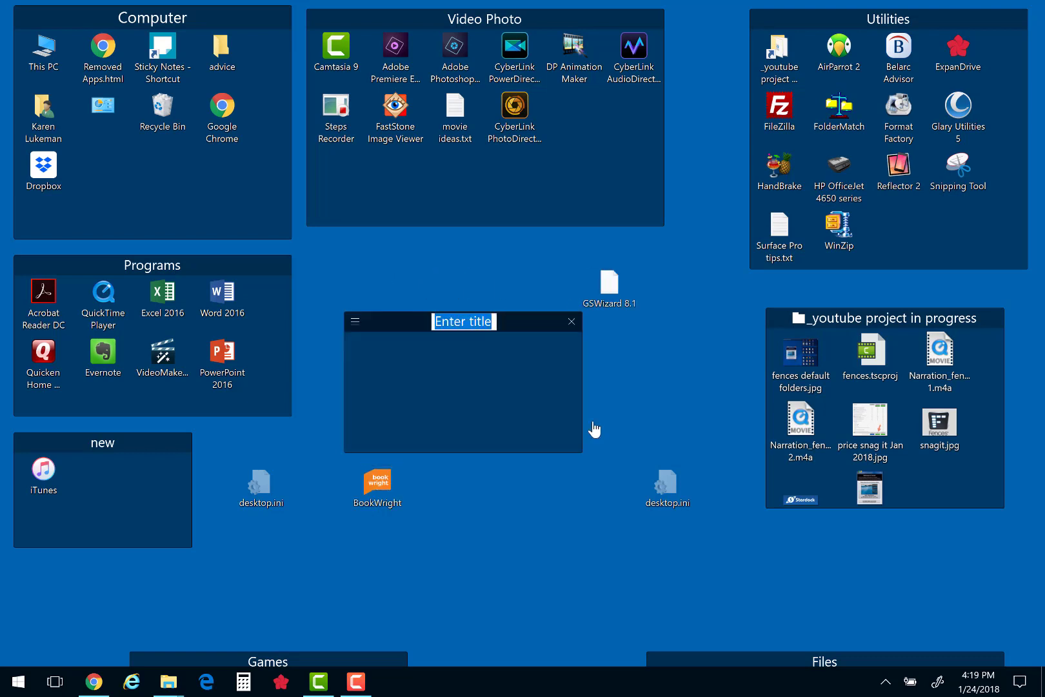
text(New Fenc)
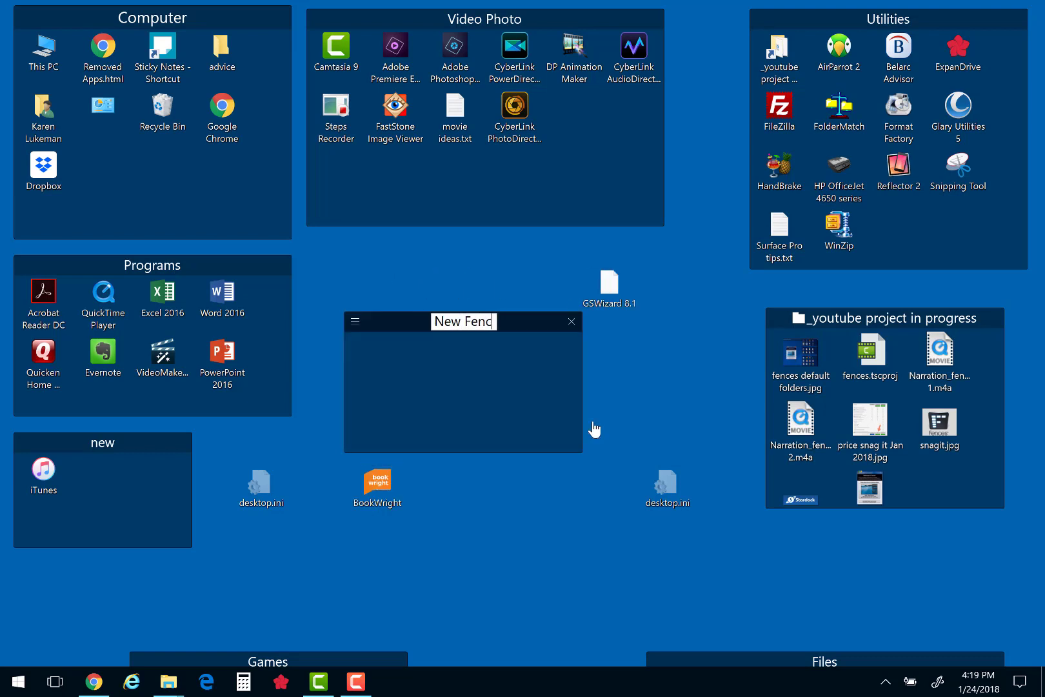
text(e)
key(Return)
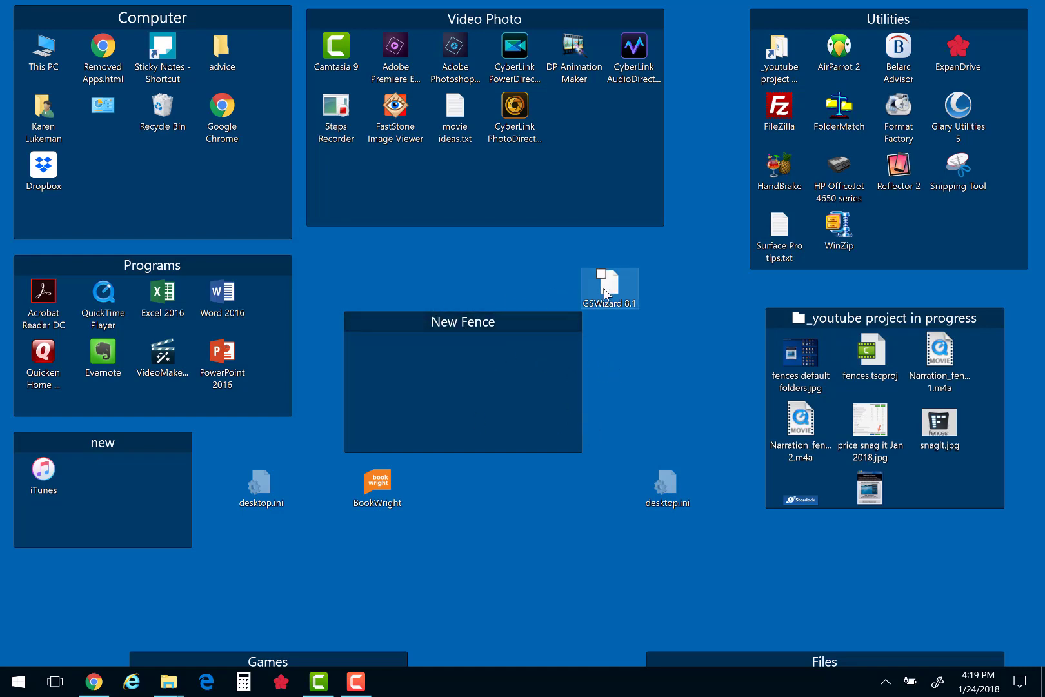
Step: Move GSWizard 8.1, BookWright and a desktop.ini file into New Fence
drag(605, 286, 522, 372)
drag(378, 485, 473, 369)
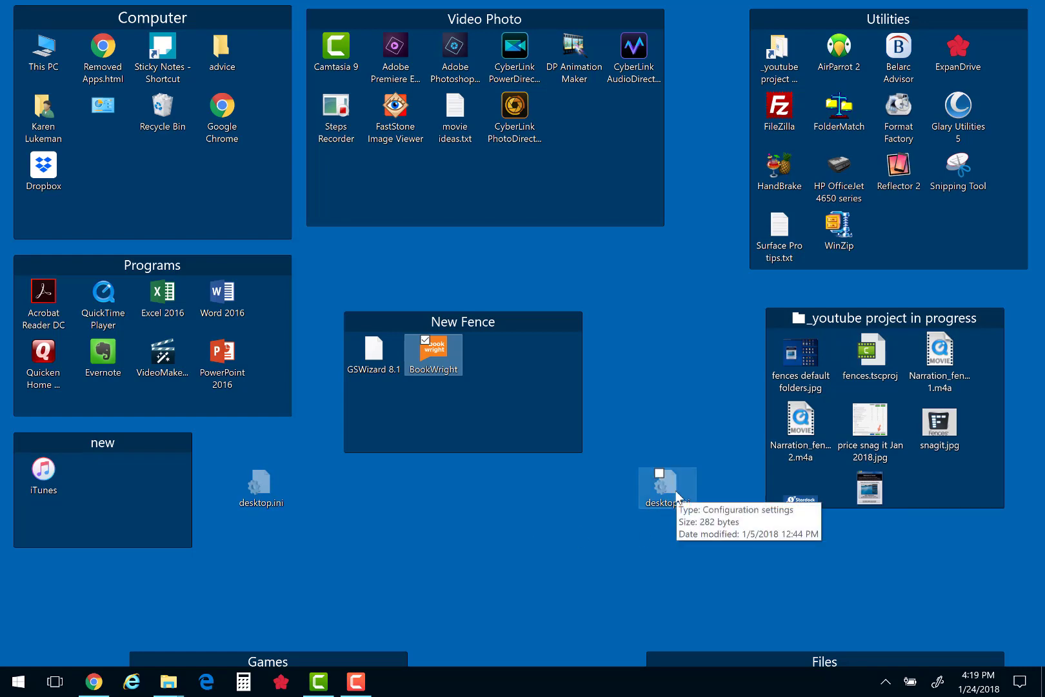
mouse_move(667, 468)
mouse_down()
mouse_move(559, 432)
mouse_move(555, 350)
mouse_up()
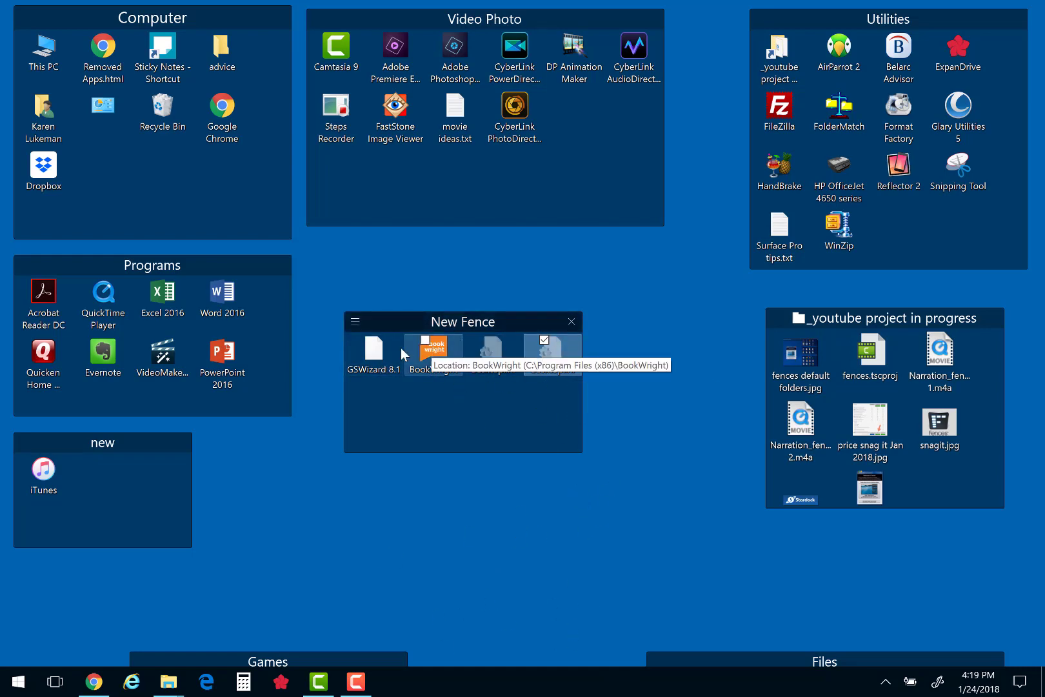
Step: Move BookWright and GSWizard 8.1 from New Fence into the Video Photo fence
click(433, 351)
mouse_move(432, 350)
mouse_down()
mouse_move(487, 224)
mouse_move(567, 118)
mouse_up()
drag(384, 357, 607, 173)
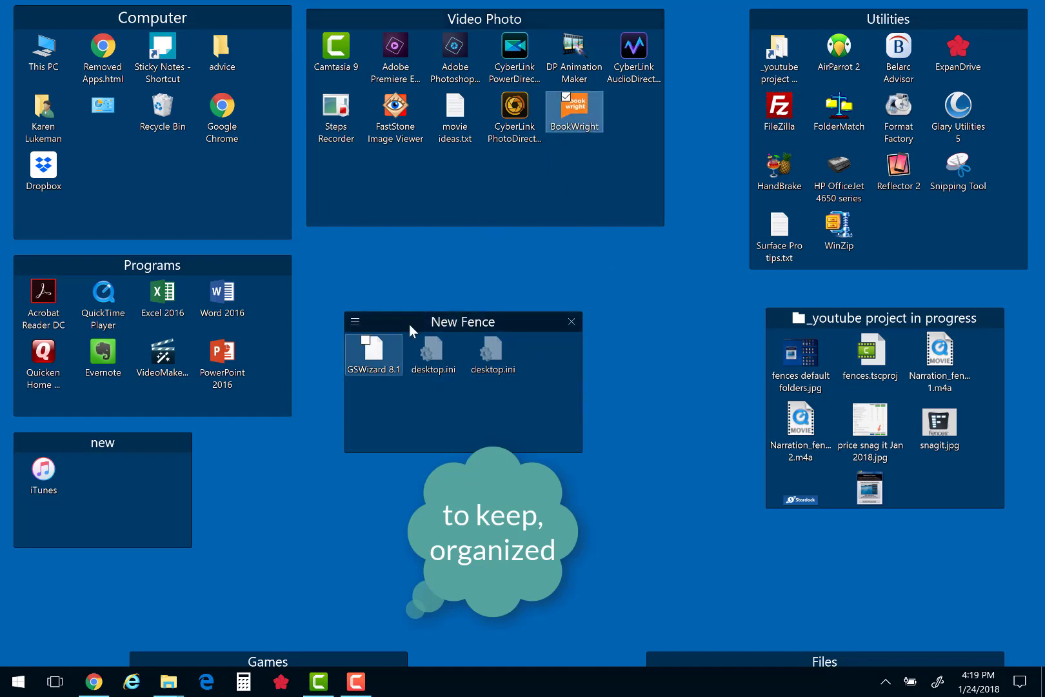
Step: Remove New Fence while keeping its desktop.ini files loose on the desktop
click(571, 322)
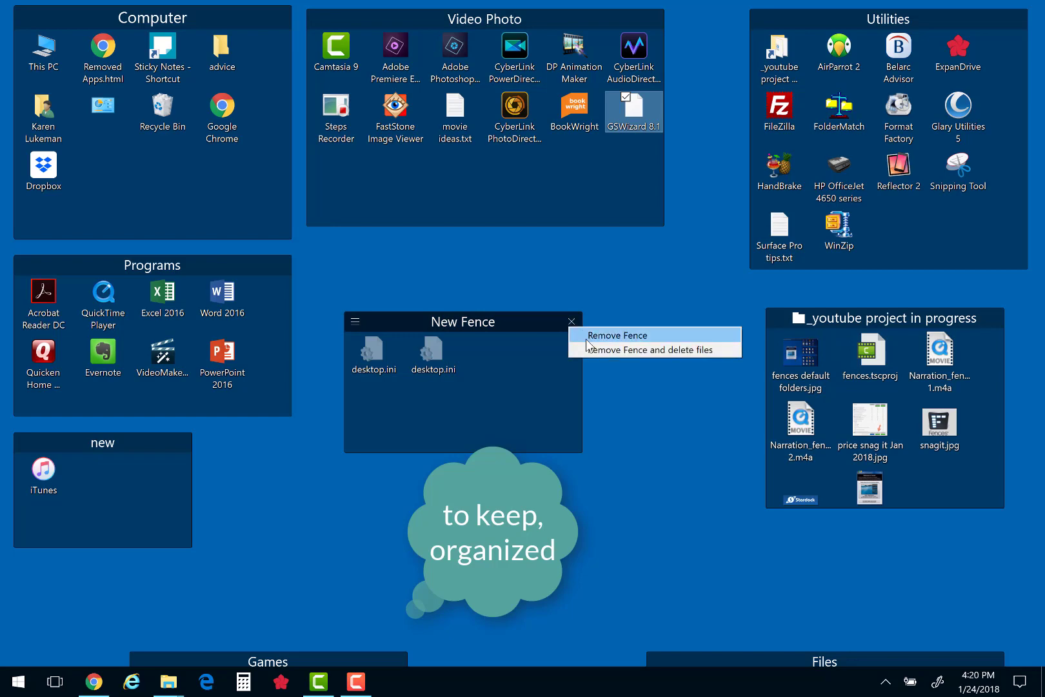
click(617, 336)
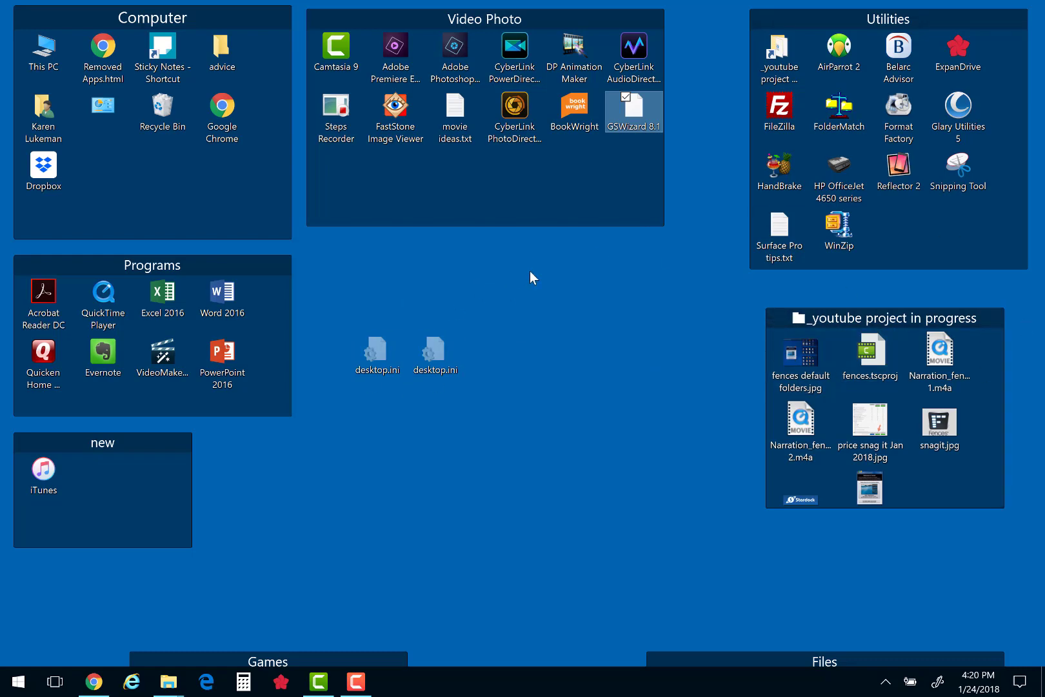
Step: Mark out a desktop area and choose to make a folder portal there
click(504, 289)
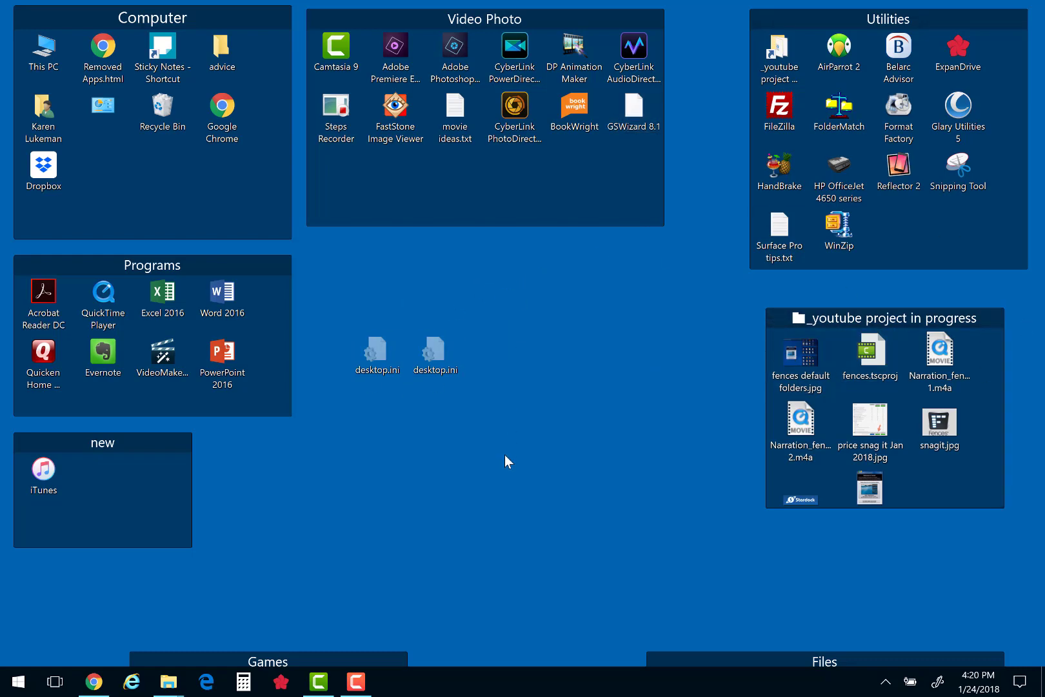
drag(703, 440, 703, 440)
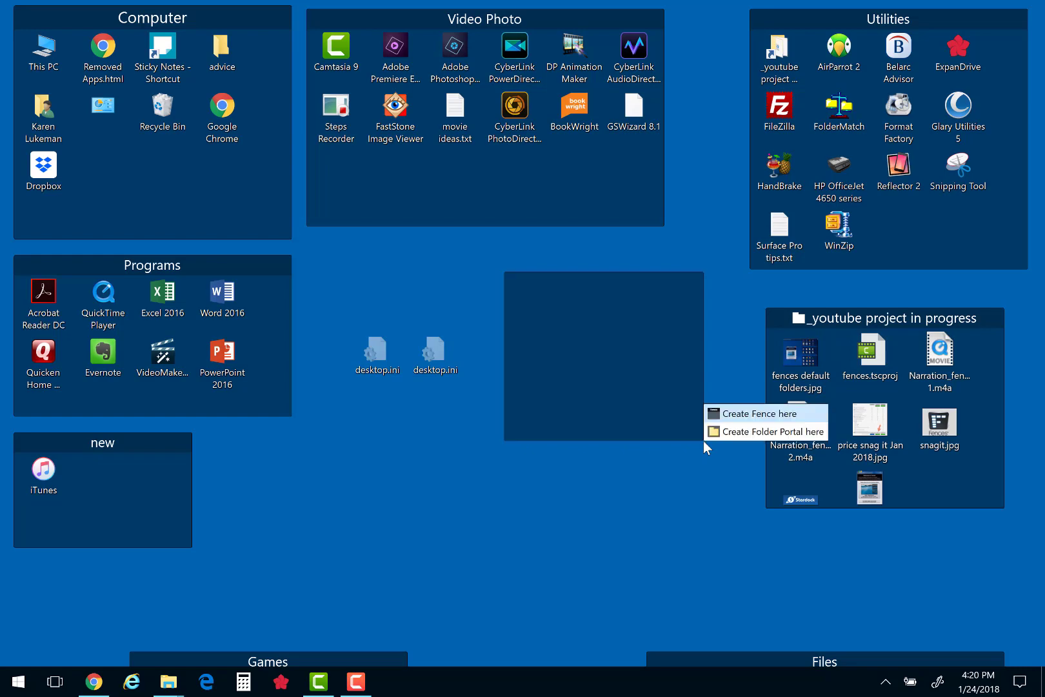
click(738, 431)
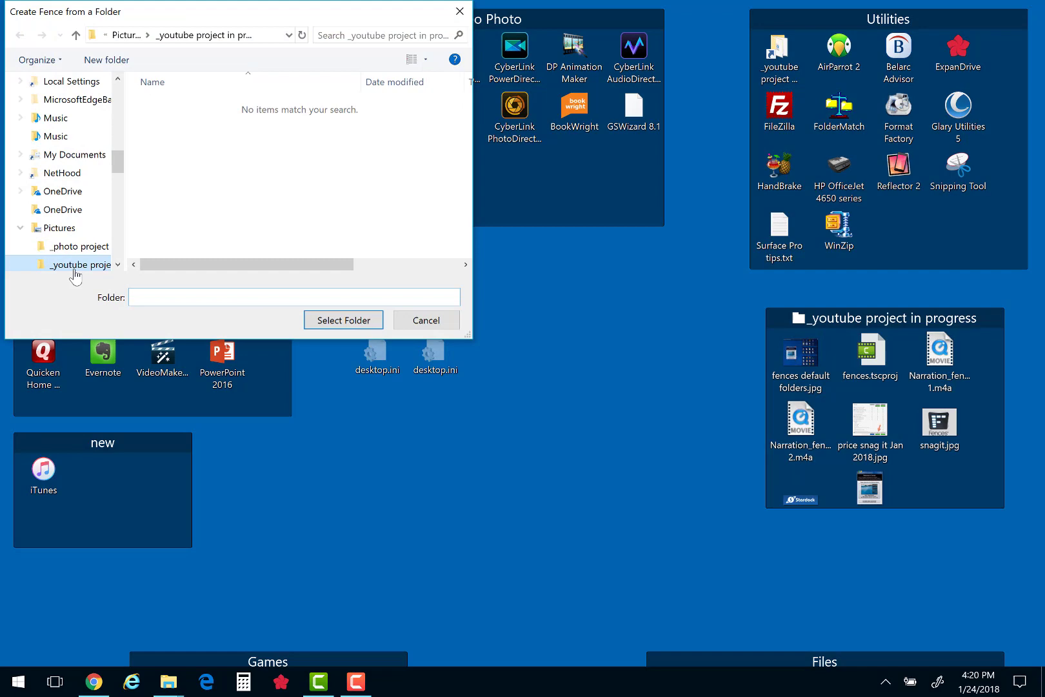
Step: Point the portal at the _youtube project in progress folder and dismiss the Fences tip
click(135, 264)
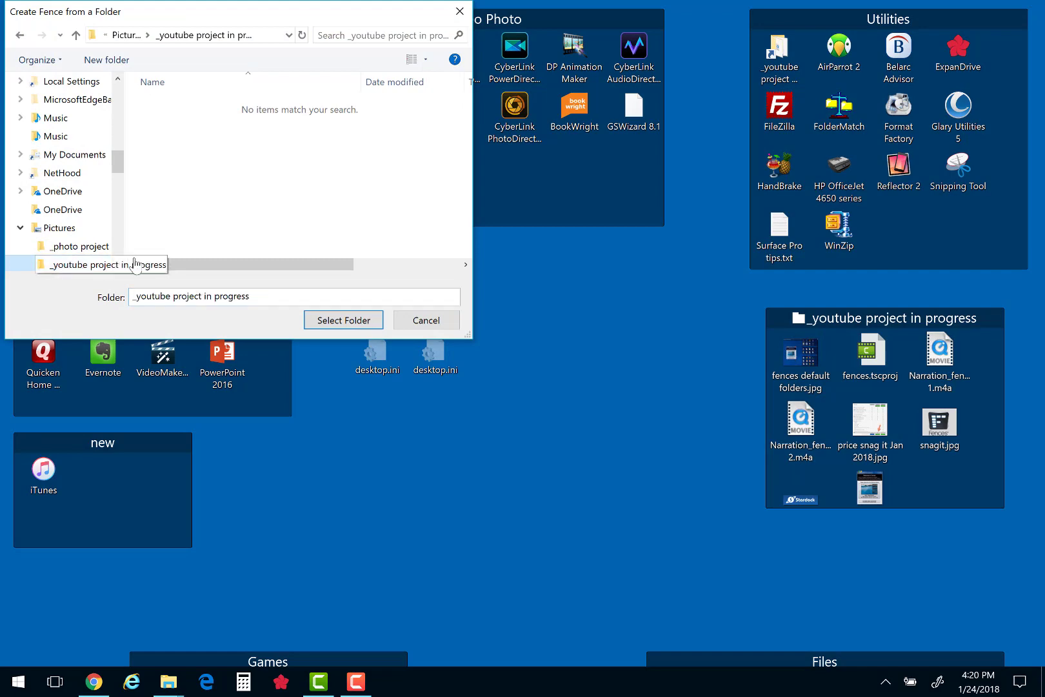
click(363, 325)
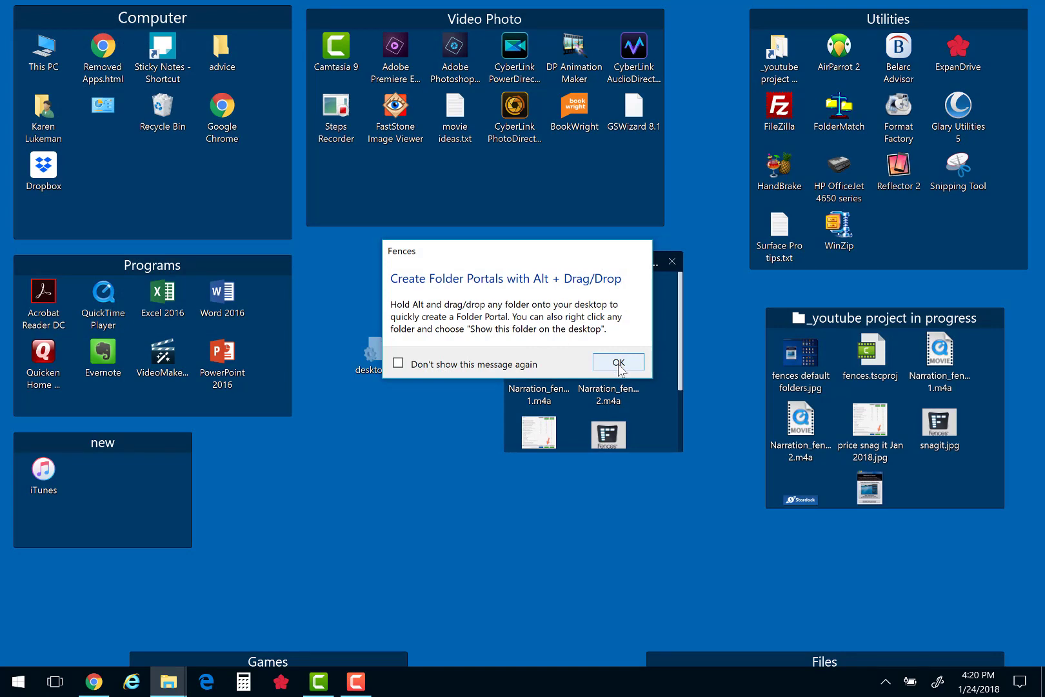
click(619, 364)
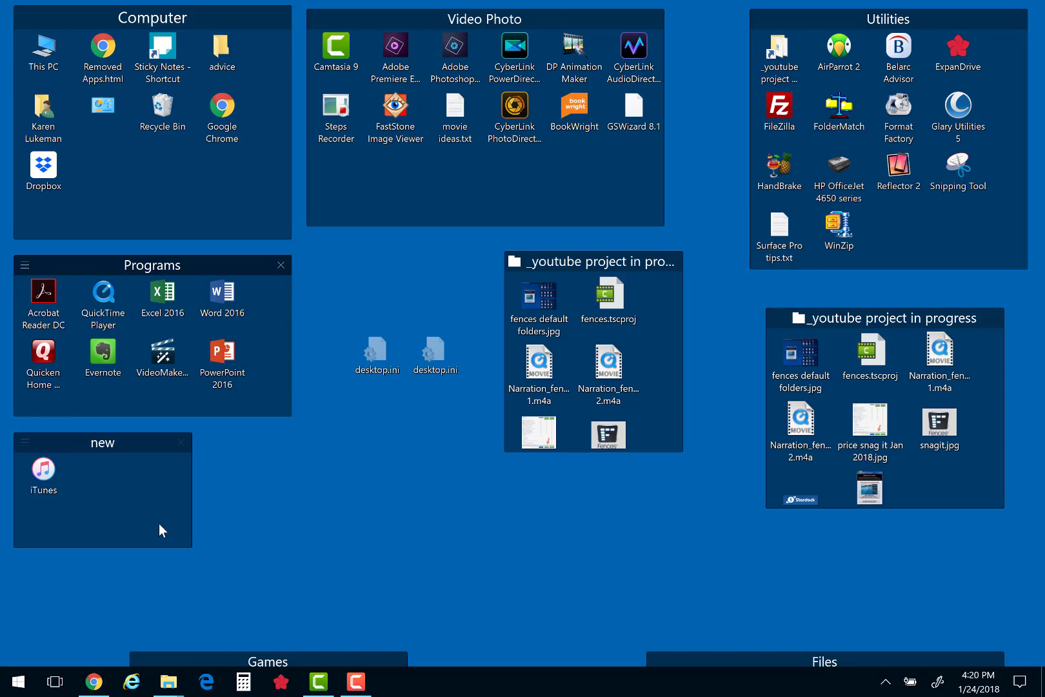
mouse_move(667, 366)
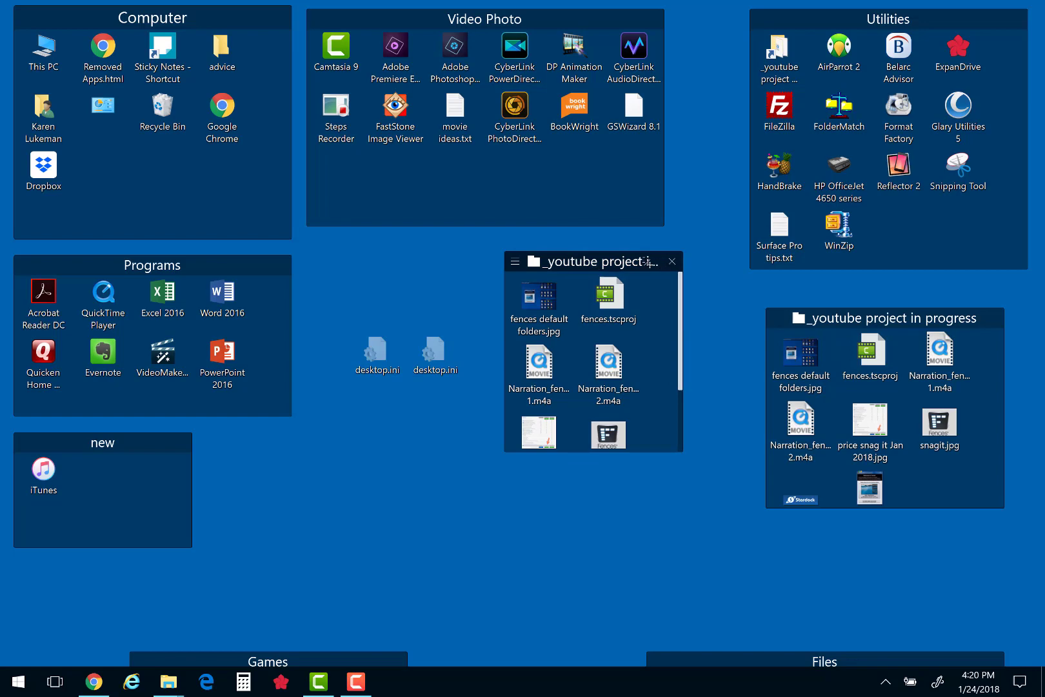
double_click(790, 65)
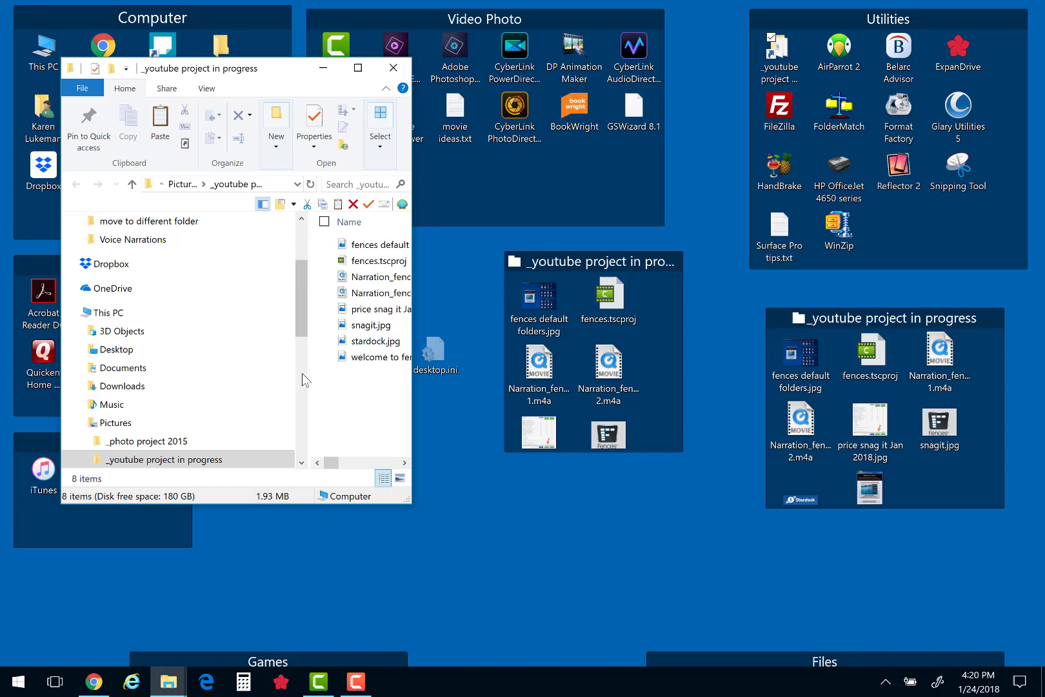
drag(310, 373, 167, 374)
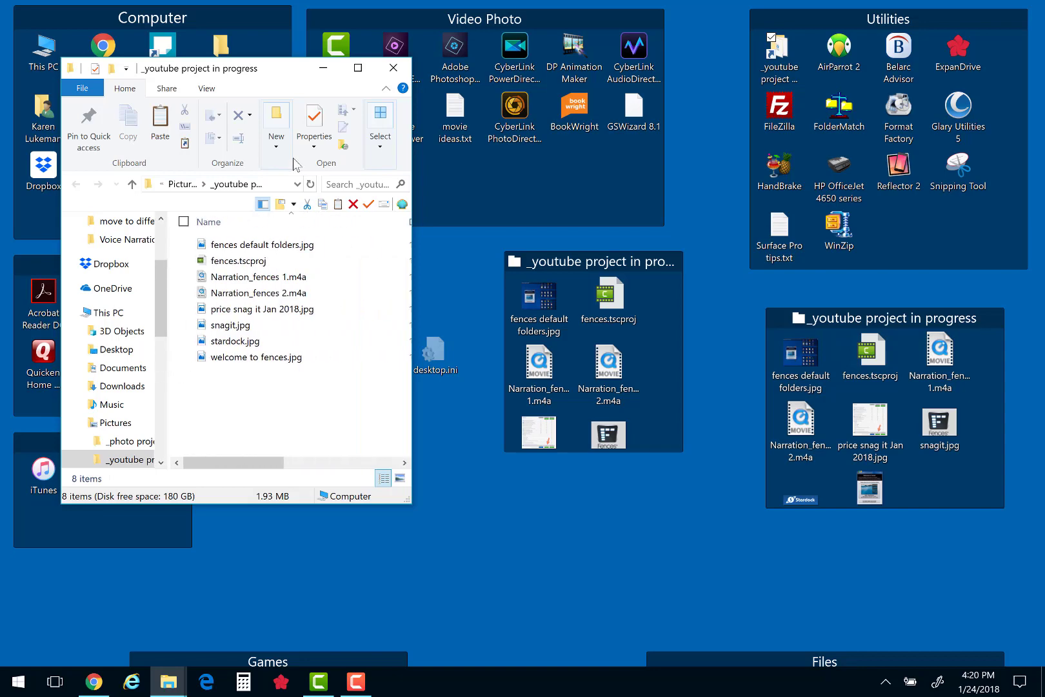
click(393, 68)
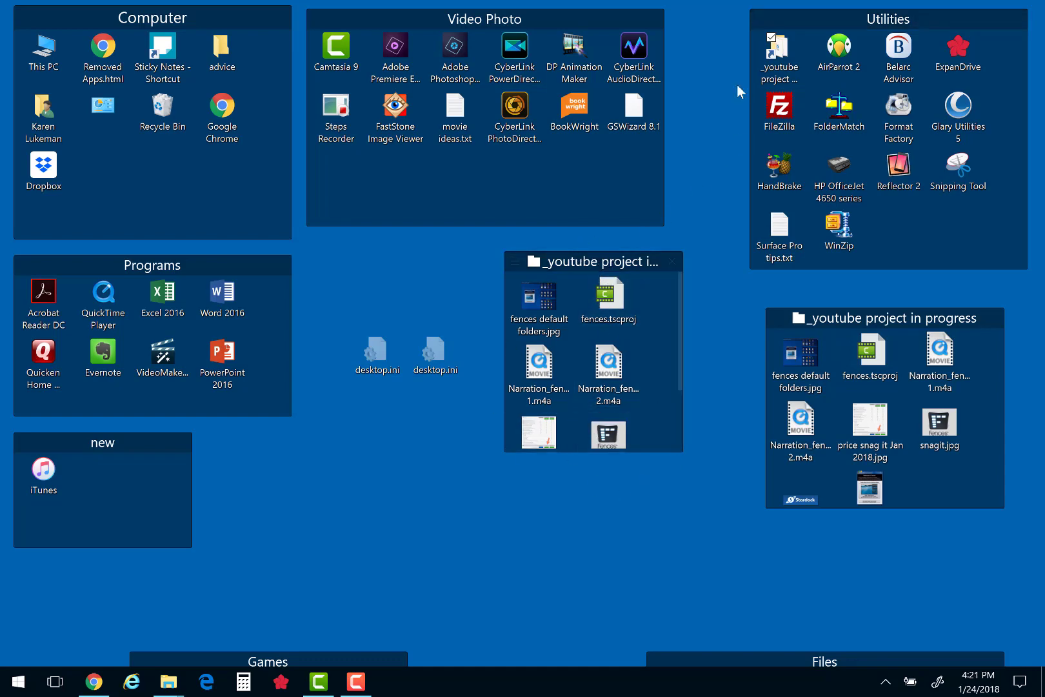
mouse_move(594, 261)
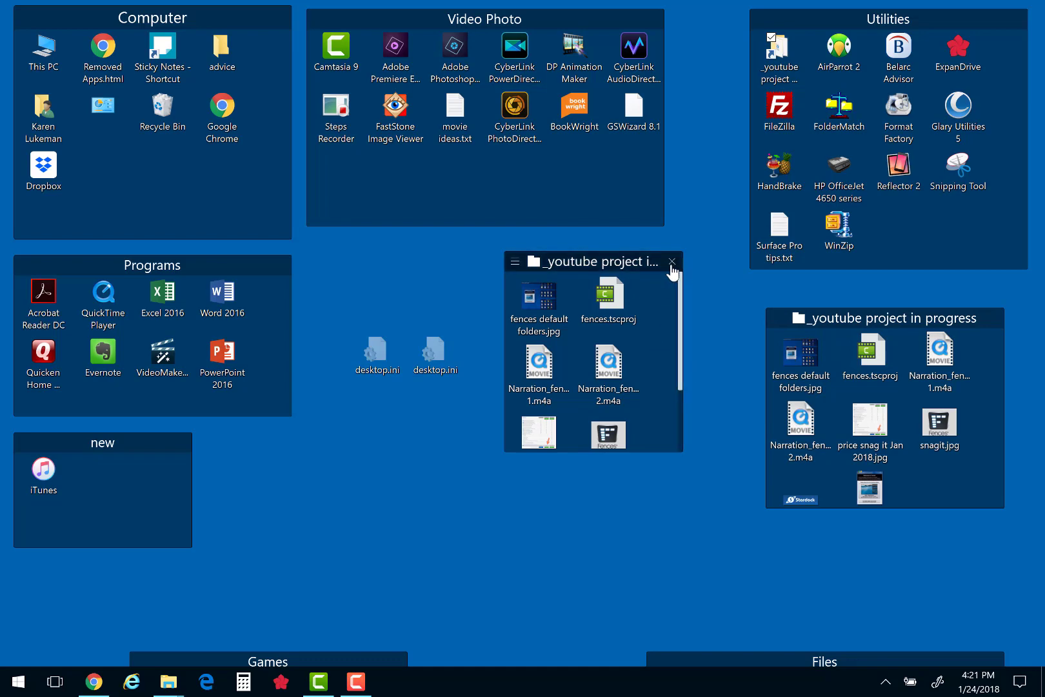
Step: Remove the existing _youtube project in progress folder portal
click(671, 263)
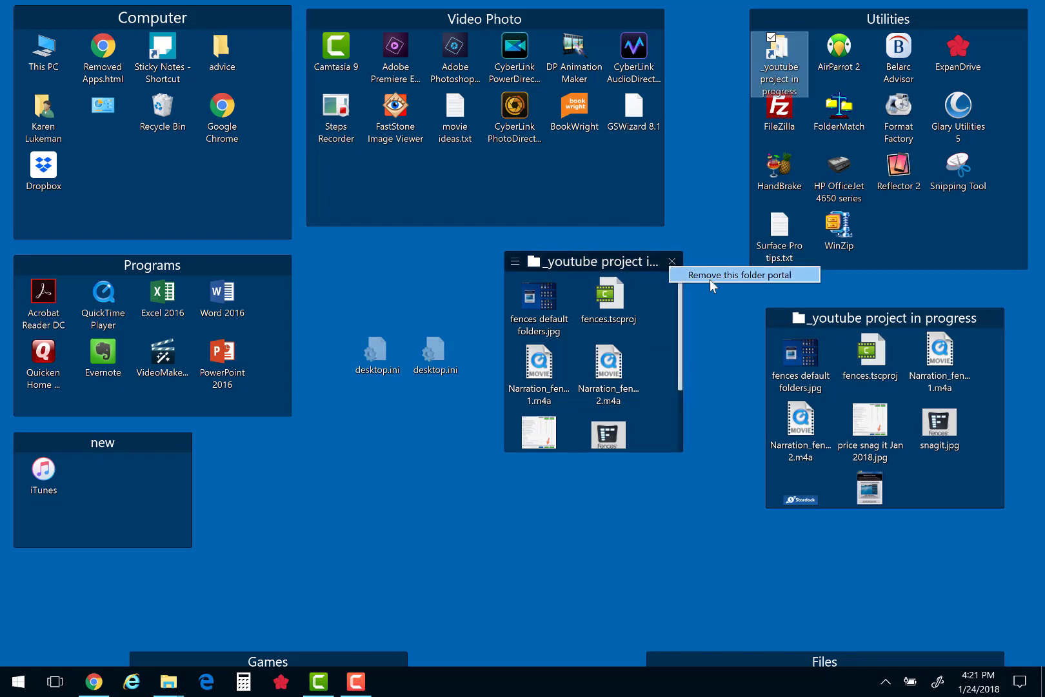
click(710, 274)
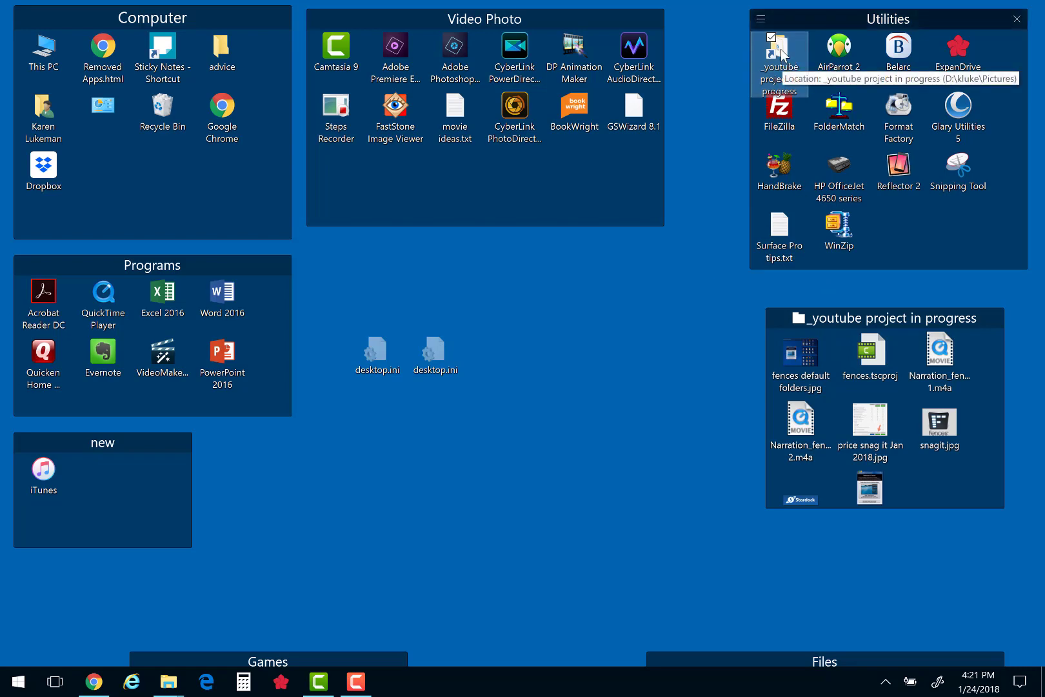
Step: Drag the _youtube project folder from Utilities out as a new folder fence and move it up-right
drag(782, 54, 569, 357)
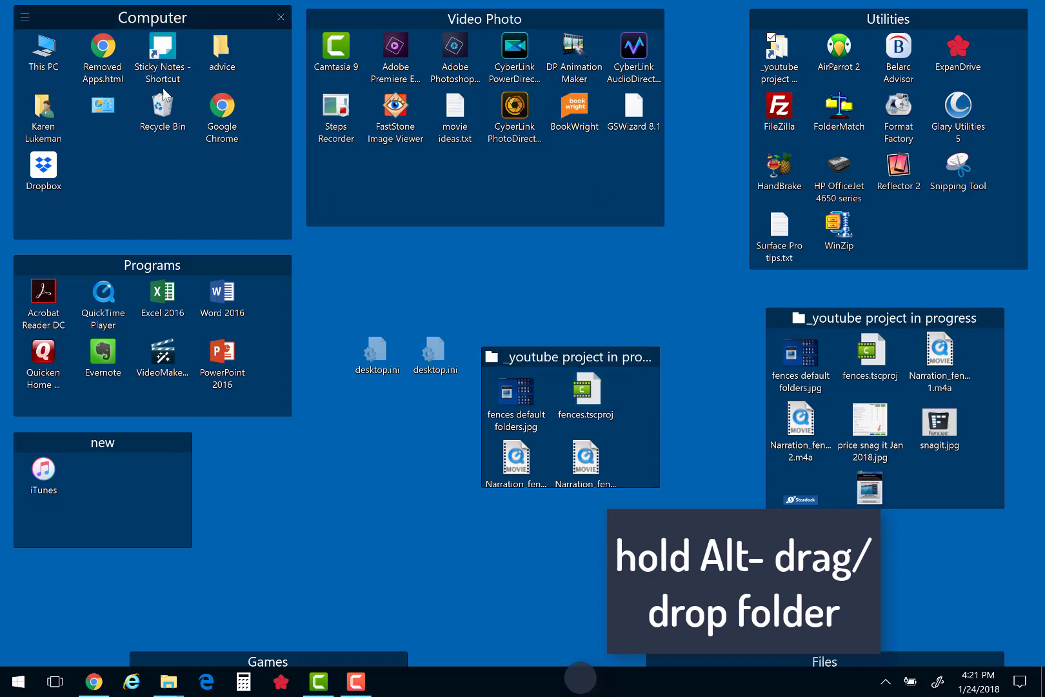
mouse_move(566, 356)
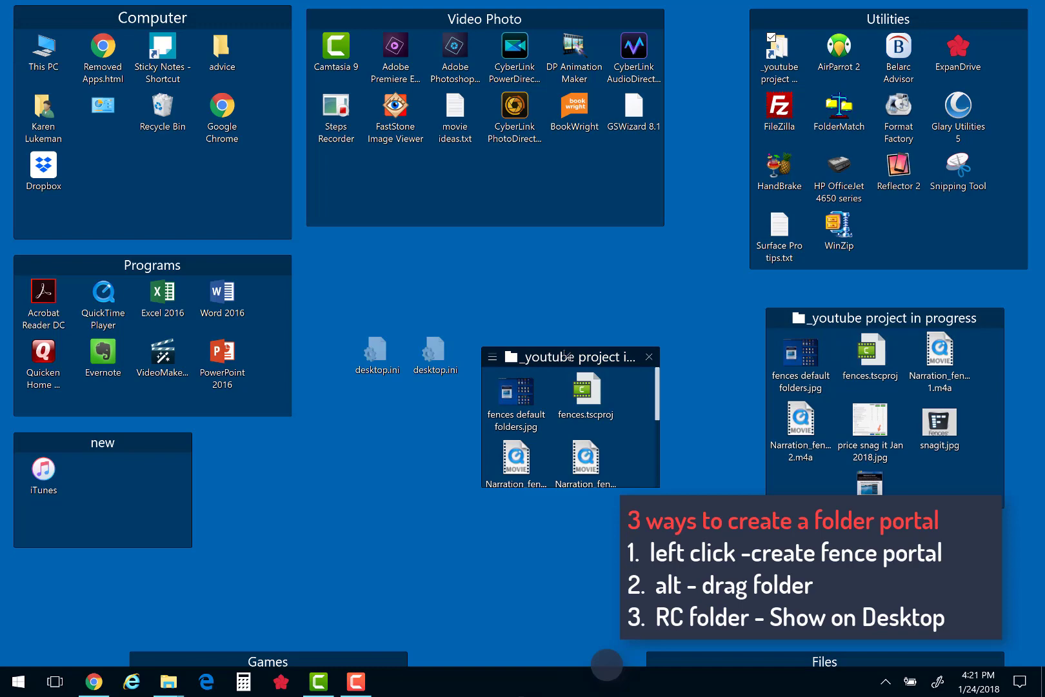
drag(501, 357, 563, 245)
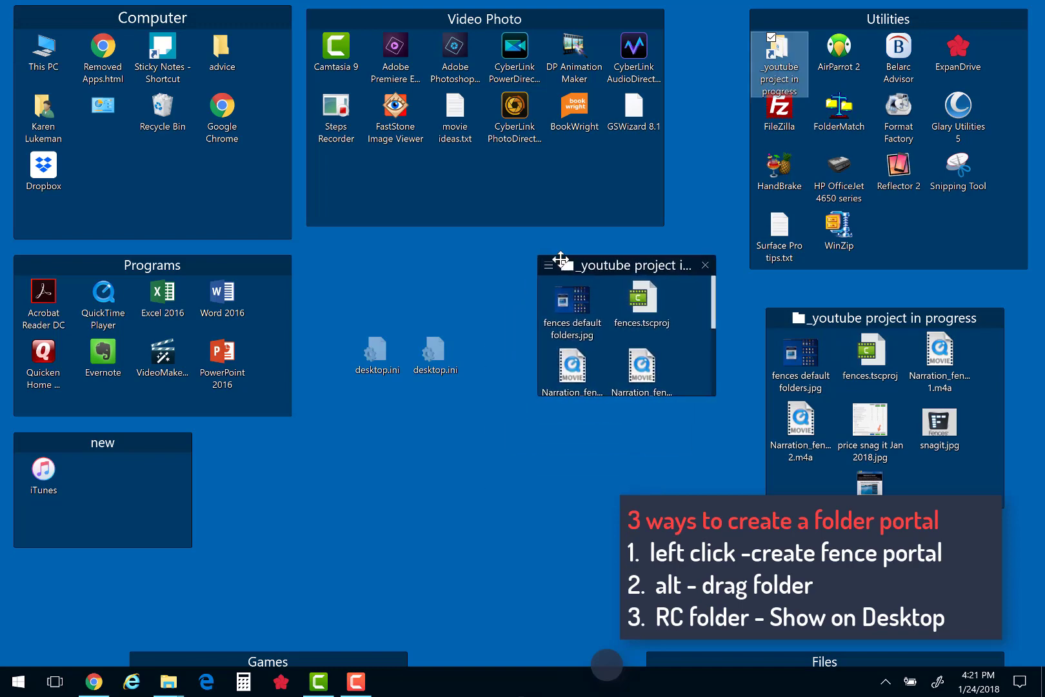
Step: Show This PC in File Explorer, widened so the Type column is visible
double_click(42, 57)
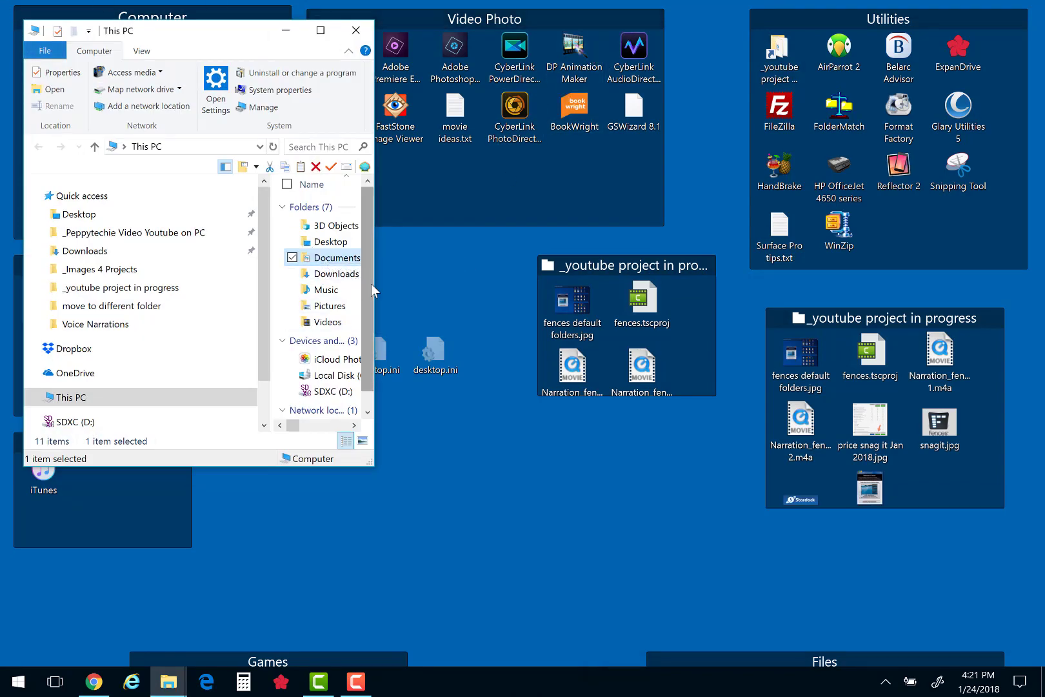
drag(373, 277, 448, 274)
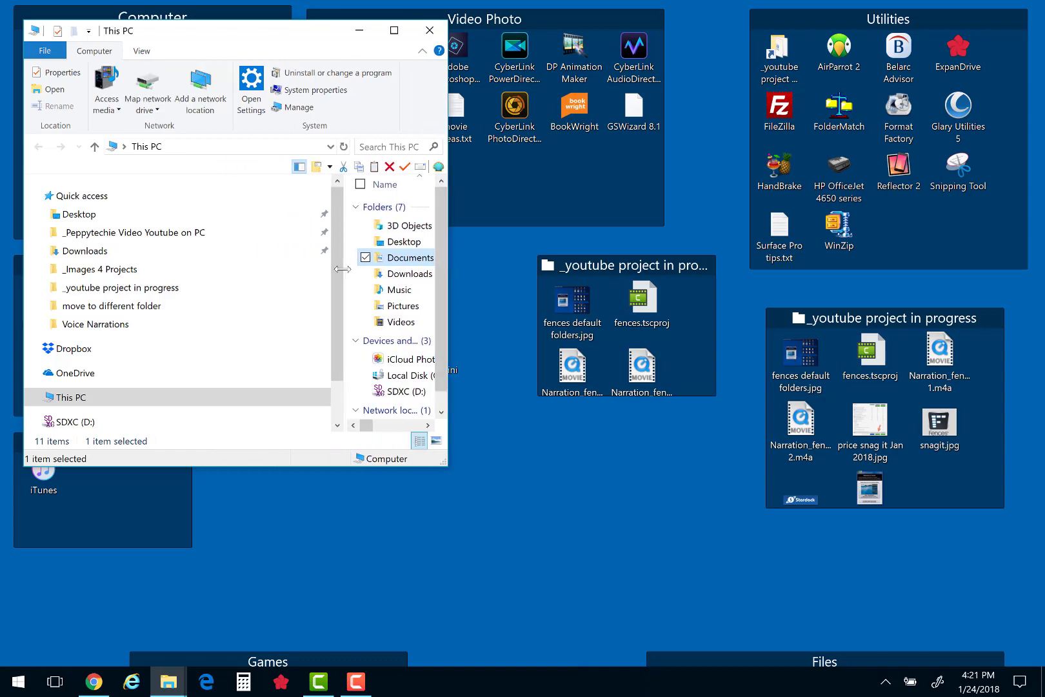
drag(344, 281, 142, 269)
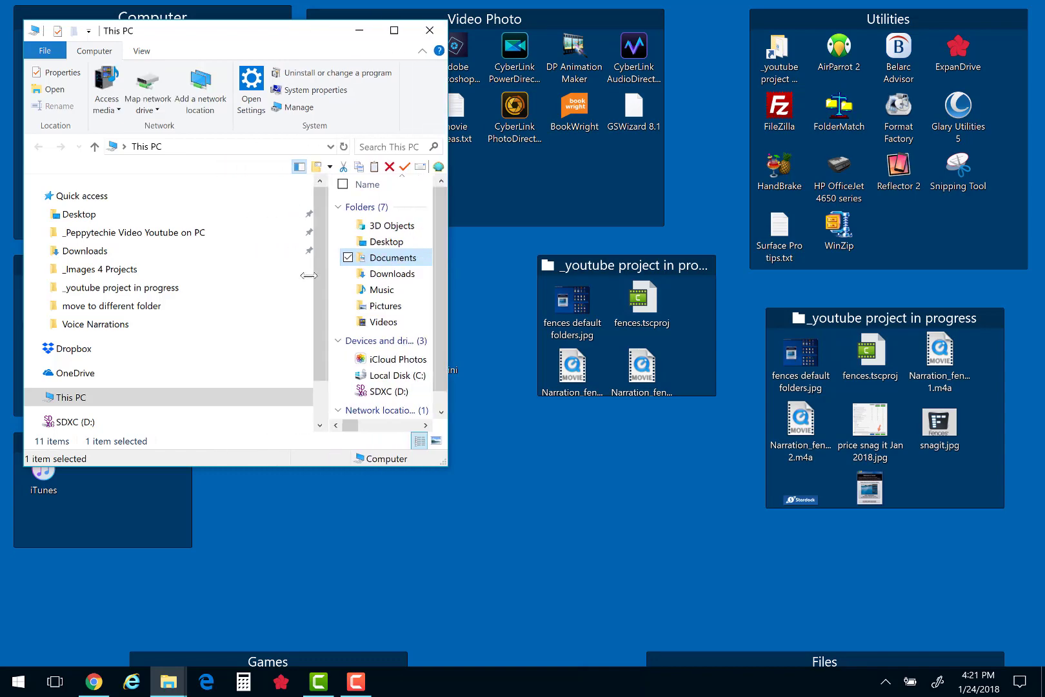
Step: Show the Documents folder as a desktop fence and close the This PC window
right_click(219, 262)
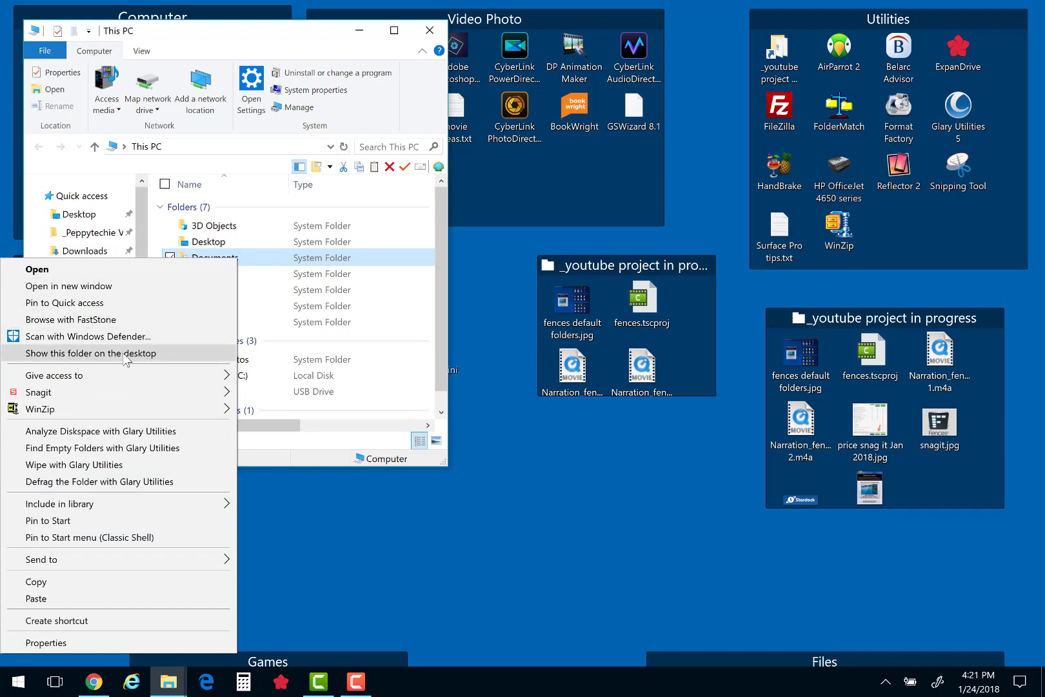
click(126, 353)
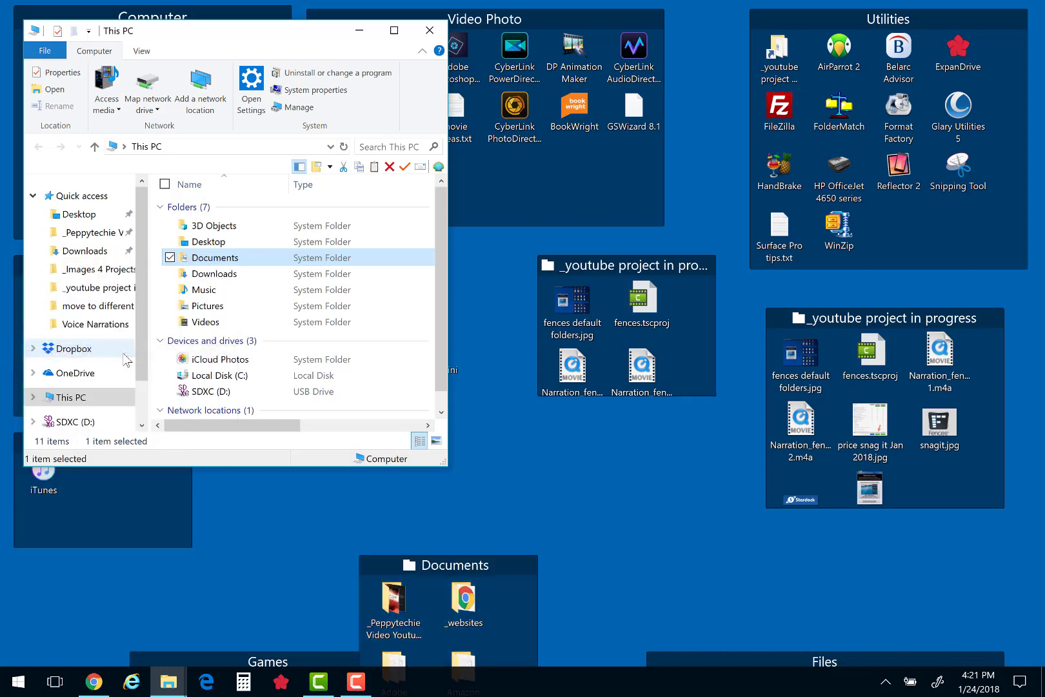
click(430, 33)
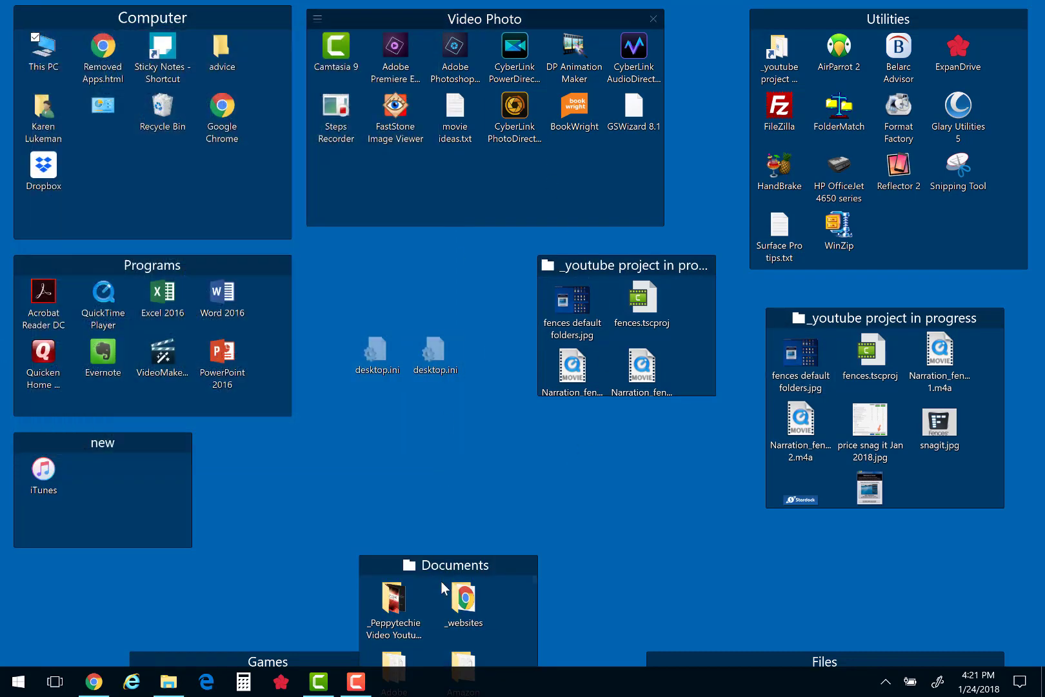
Step: Move the Documents fence up mid-desktop and pull Blurb out as its own folder fence
drag(493, 564, 497, 419)
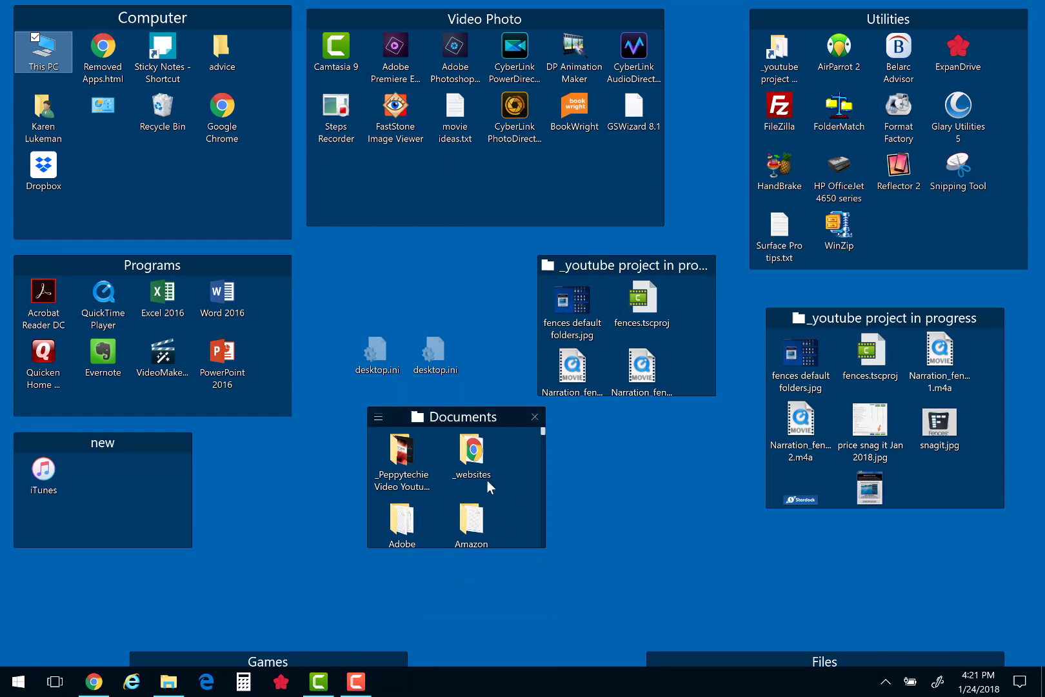
scroll(487, 481, down, 2)
scroll(492, 492, down, 2)
scroll(492, 492, down, 2)
scroll(491, 492, down, 2)
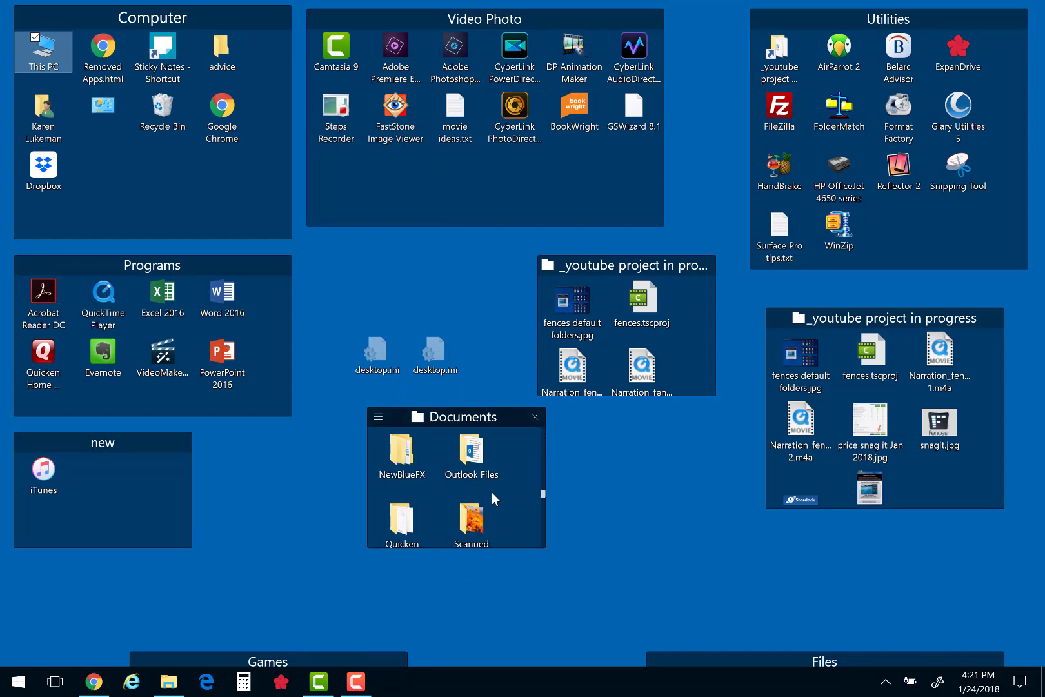
scroll(491, 492, down, 2)
scroll(489, 491, down, 2)
scroll(490, 491, down, 2)
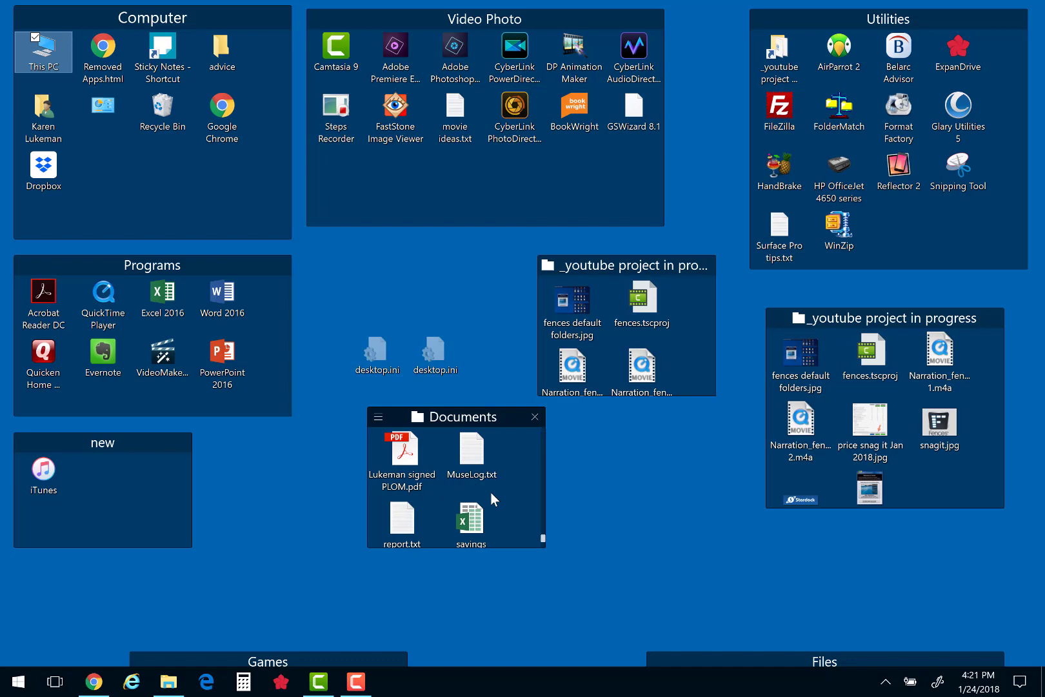
scroll(489, 491, down, 1)
scroll(489, 491, up, 2)
scroll(490, 491, up, 2)
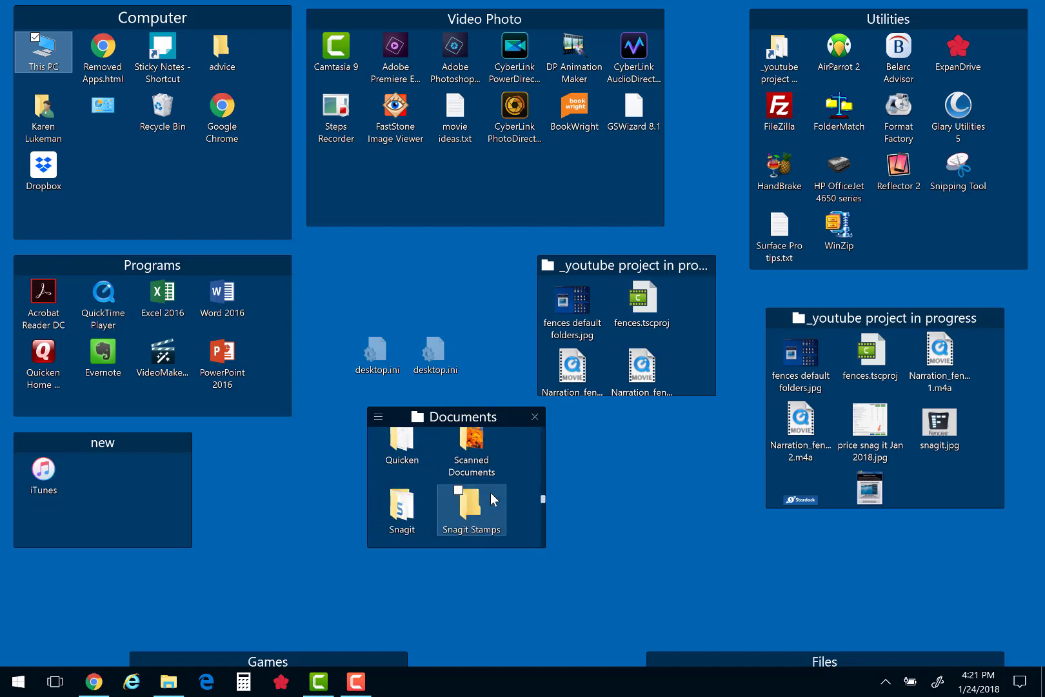
scroll(492, 499, up, 2)
scroll(490, 493, up, 2)
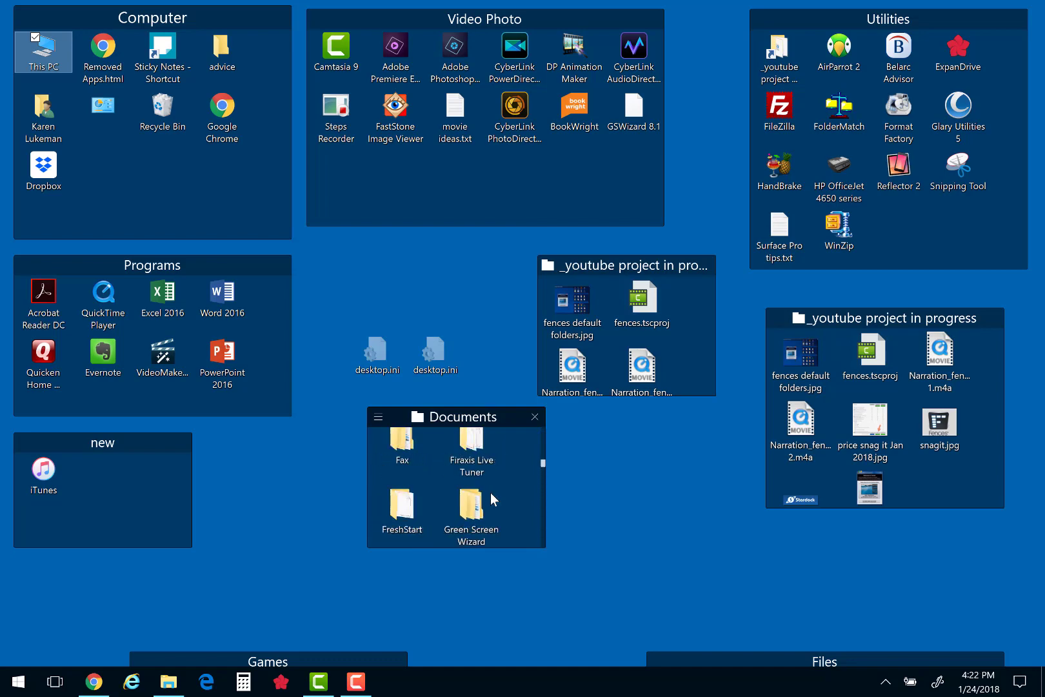
scroll(490, 492, up, 2)
scroll(490, 492, up, 2)
scroll(490, 492, up, 3)
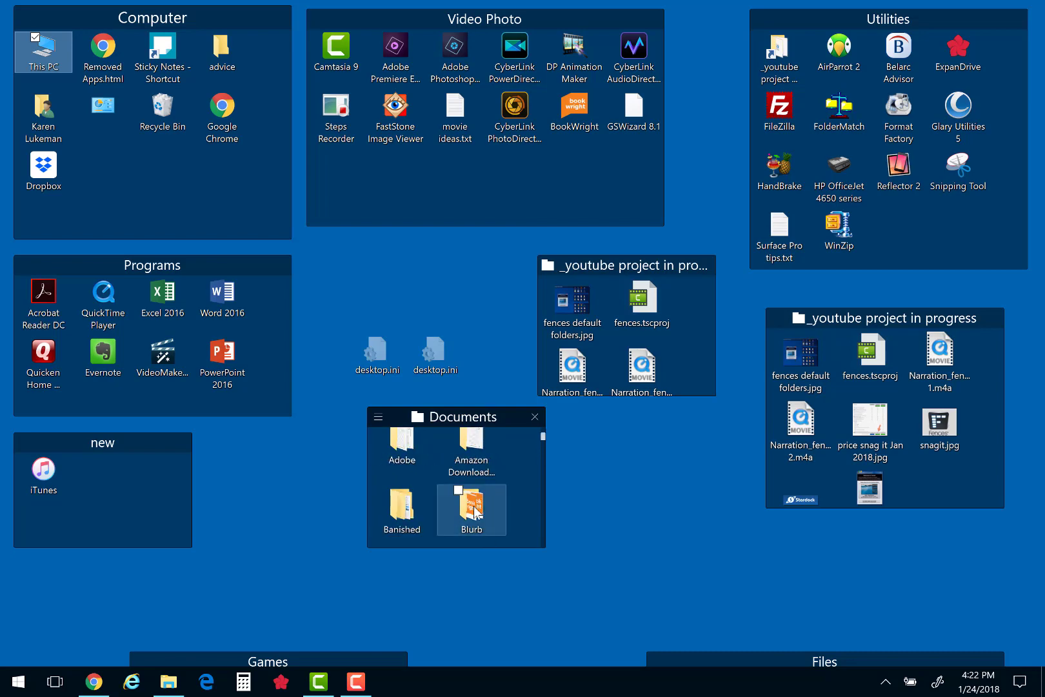
right_click(475, 512)
click(680, 498)
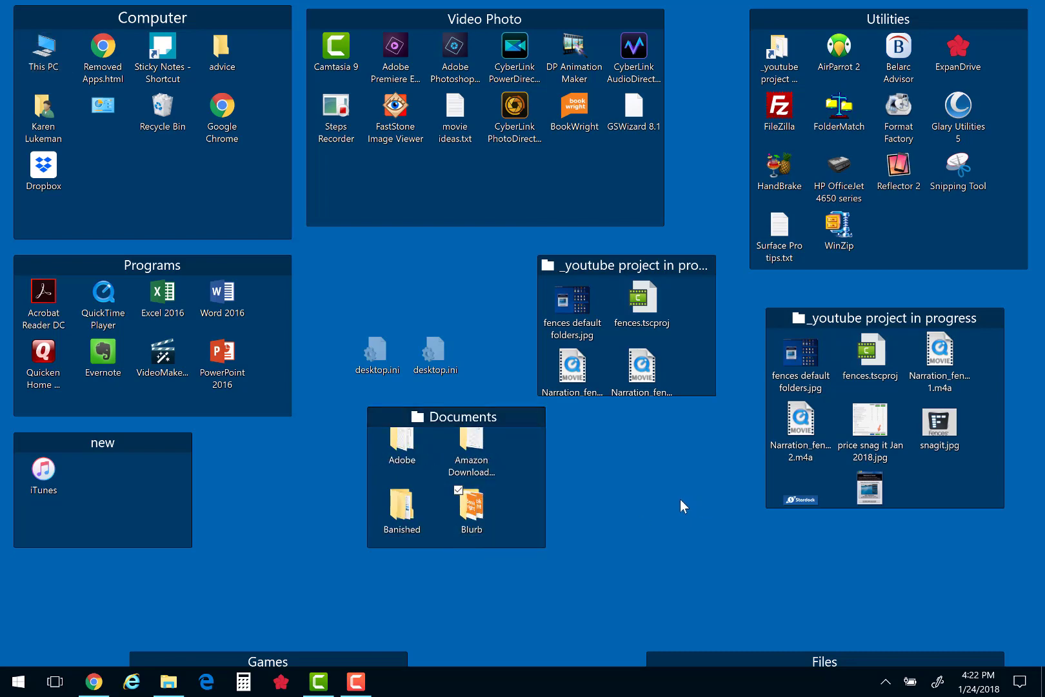
drag(472, 509, 620, 506)
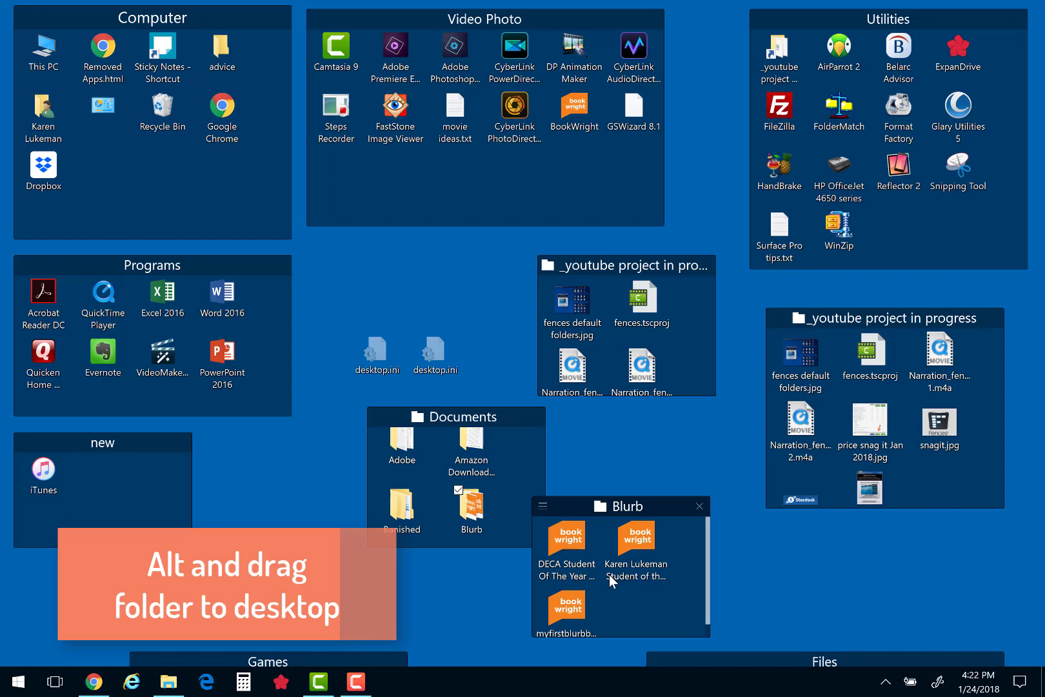
Step: Remove the Blurb folder fence and move Documents up beside the Programs fence
click(698, 507)
click(714, 520)
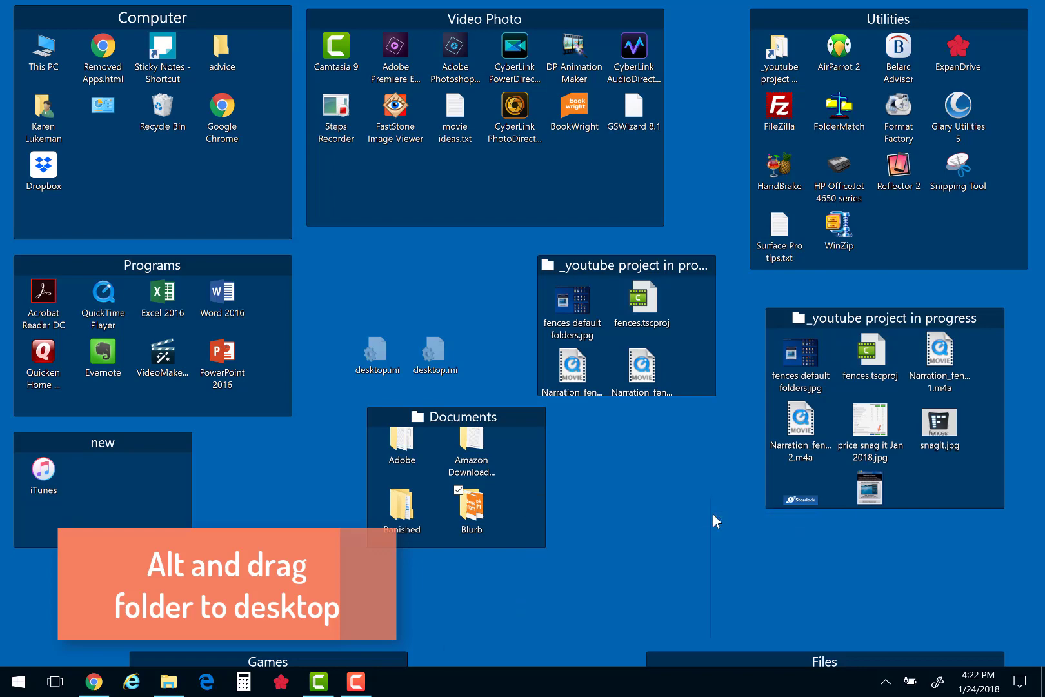
mouse_move(517, 418)
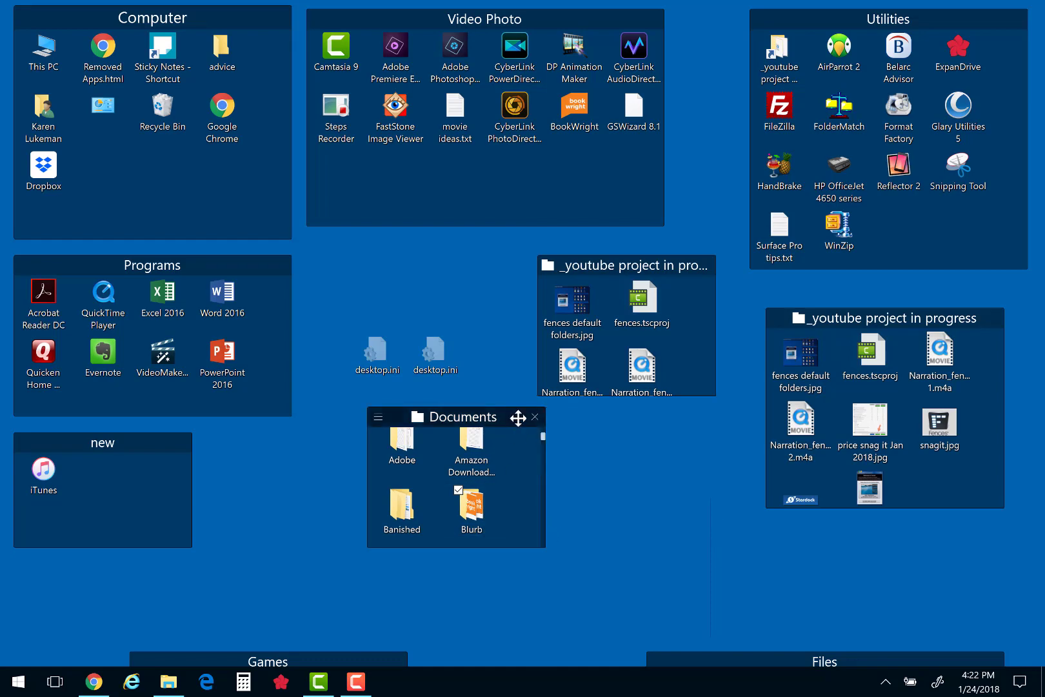
mouse_move(522, 415)
mouse_down()
mouse_move(454, 301)
mouse_move(455, 269)
mouse_up()
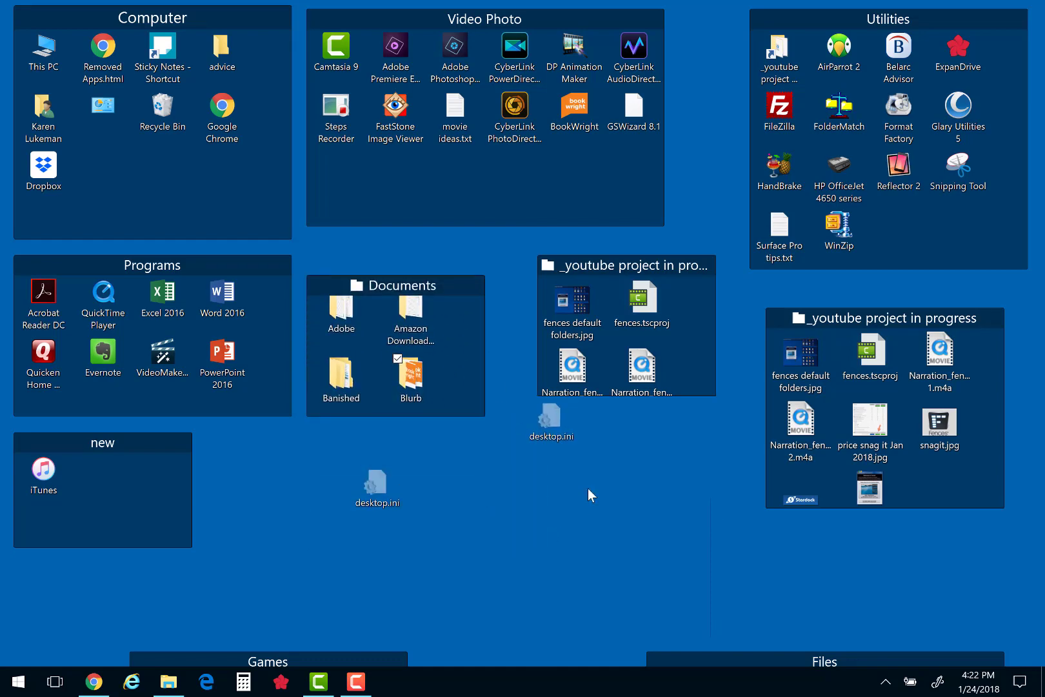
Step: Switch the Documents fence to Details view and sort it by Date modified, reversed
click(317, 287)
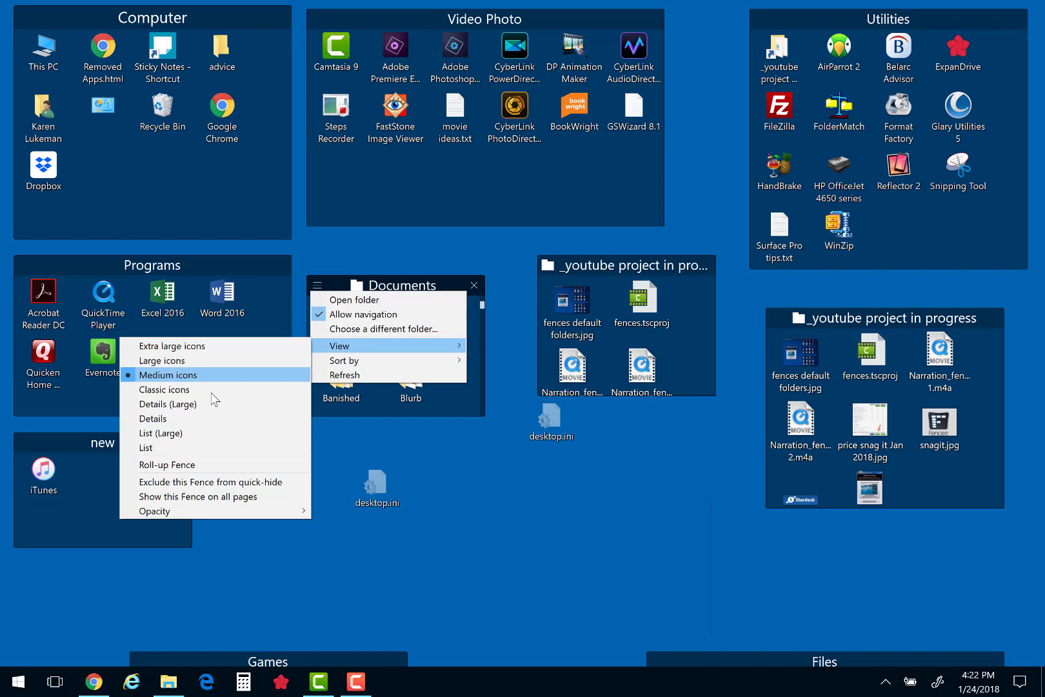
mouse_move(388, 345)
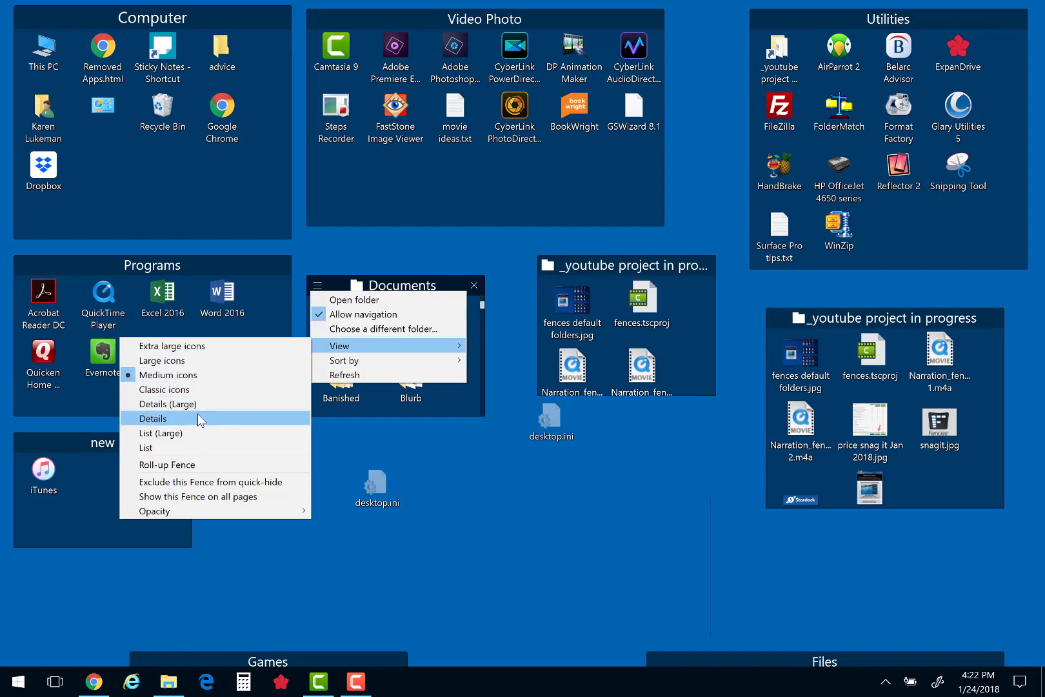
click(200, 419)
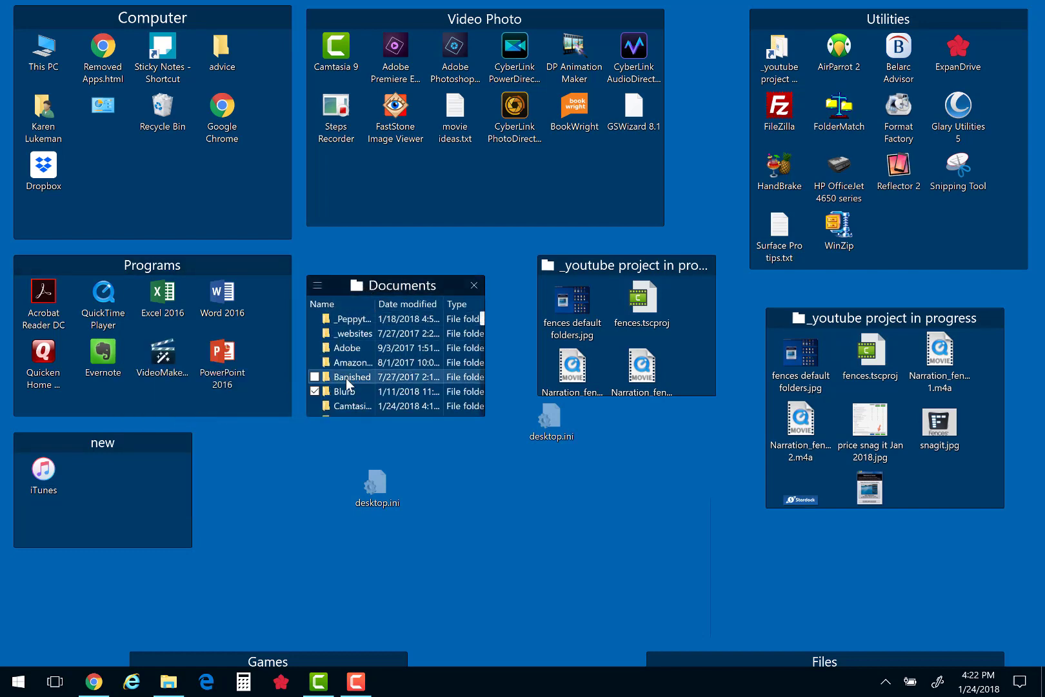
click(399, 300)
click(403, 305)
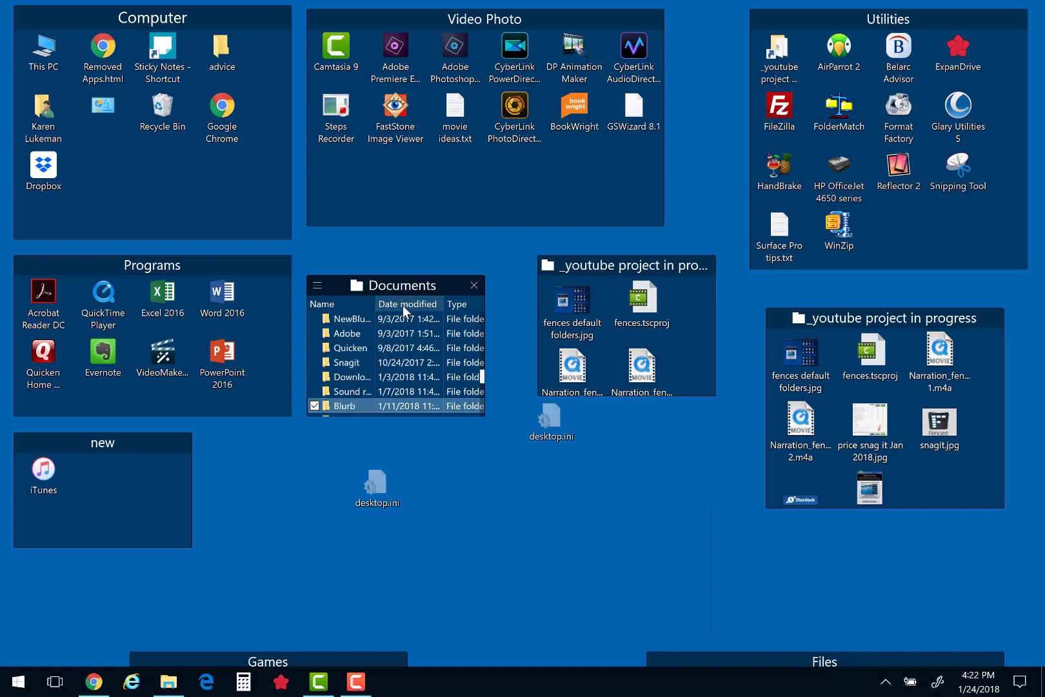
mouse_move(485, 324)
mouse_down()
mouse_move(531, 336)
mouse_move(484, 336)
mouse_up()
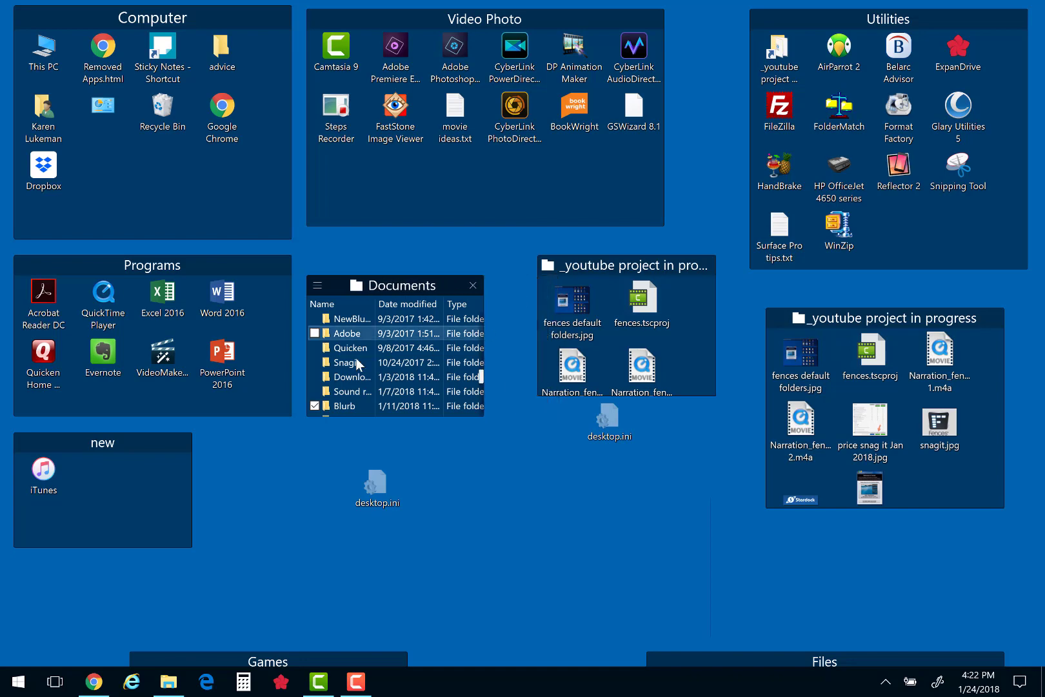
Step: Return the Documents fence to medium icons and sort its folders by Name
click(316, 284)
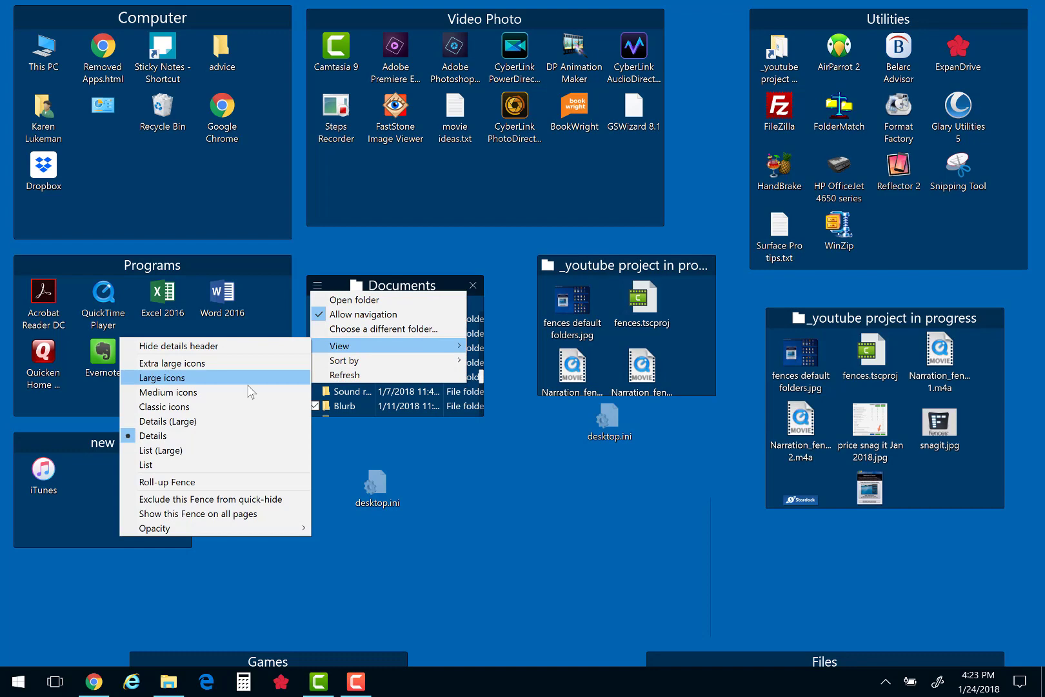
click(229, 389)
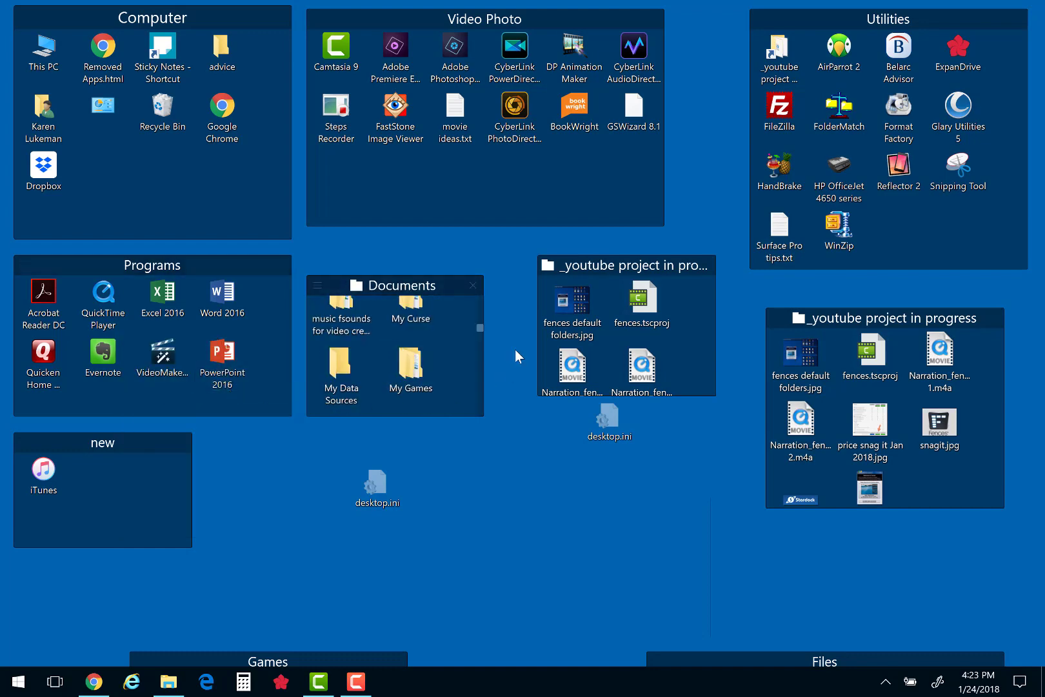
scroll(482, 323, up, 2)
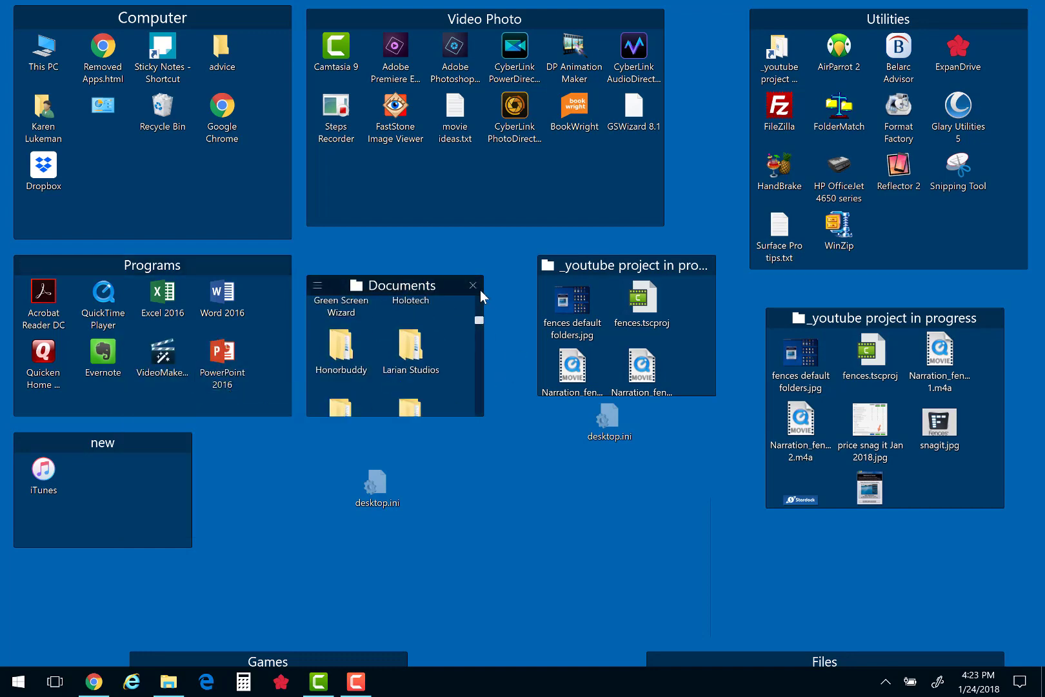
click(320, 286)
mouse_move(359, 360)
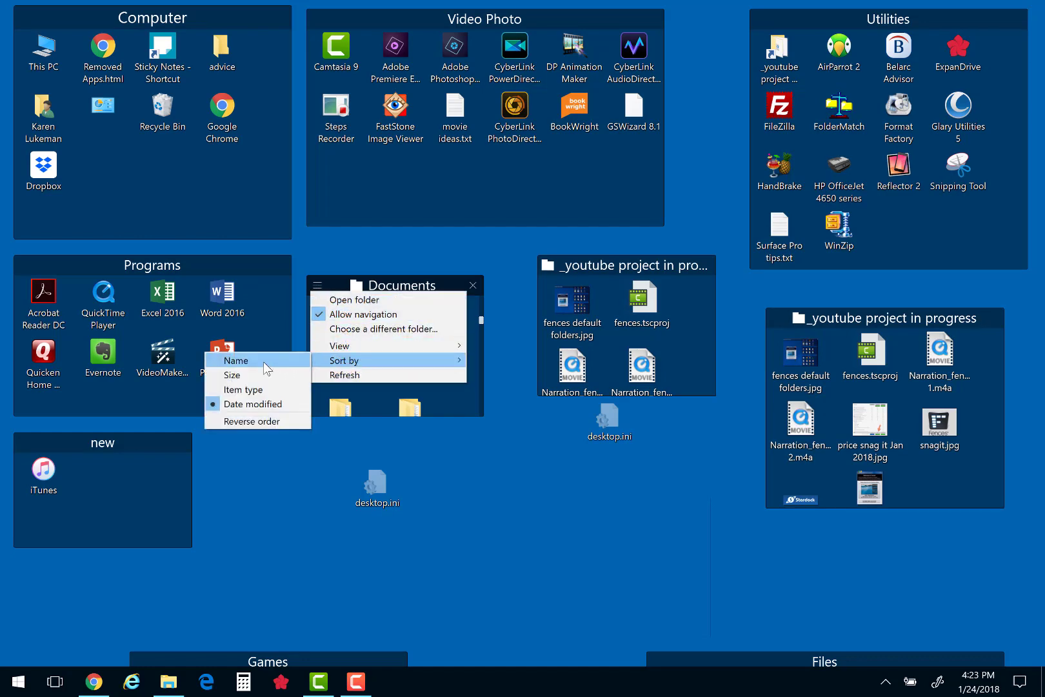
click(263, 360)
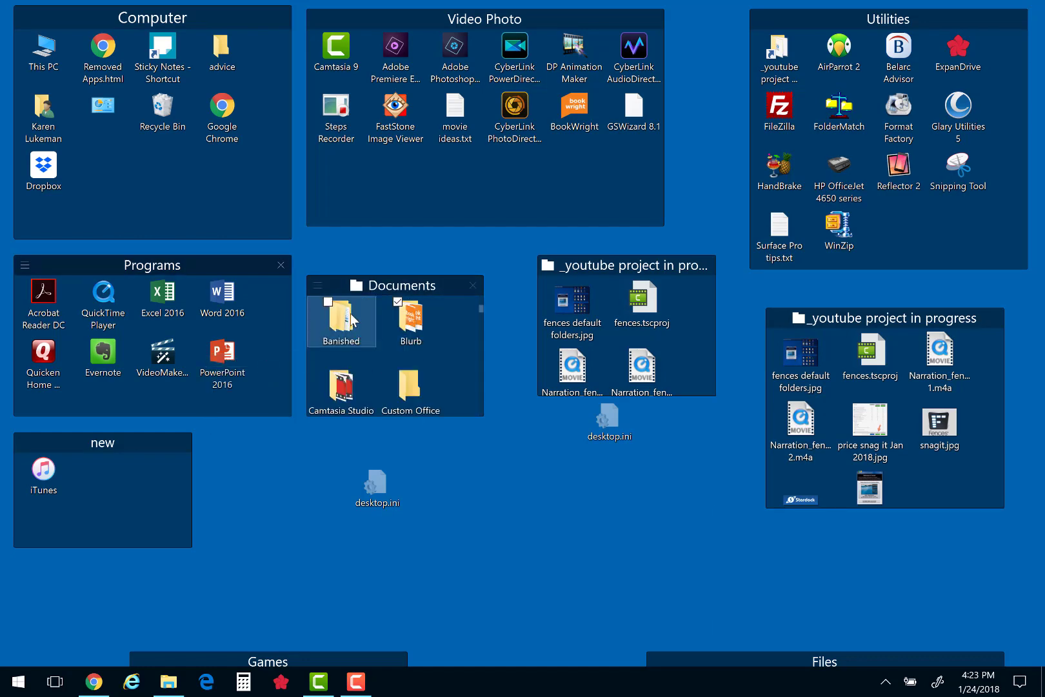
scroll(389, 355, up, 2)
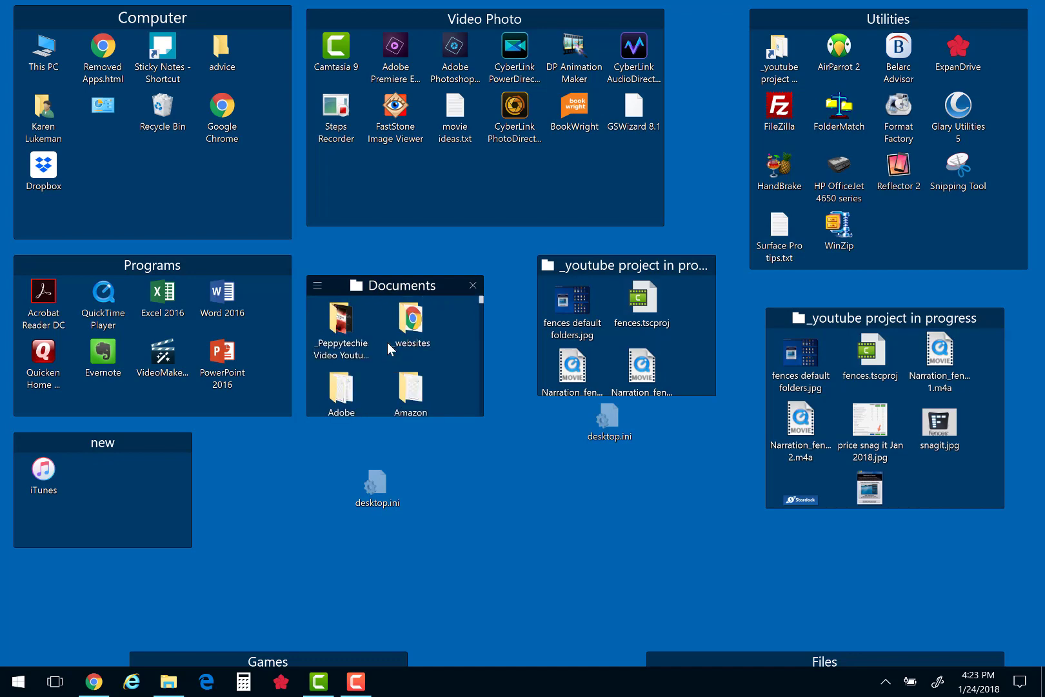
scroll(387, 342, down, 3)
scroll(387, 342, up, 3)
scroll(416, 349, down, 1)
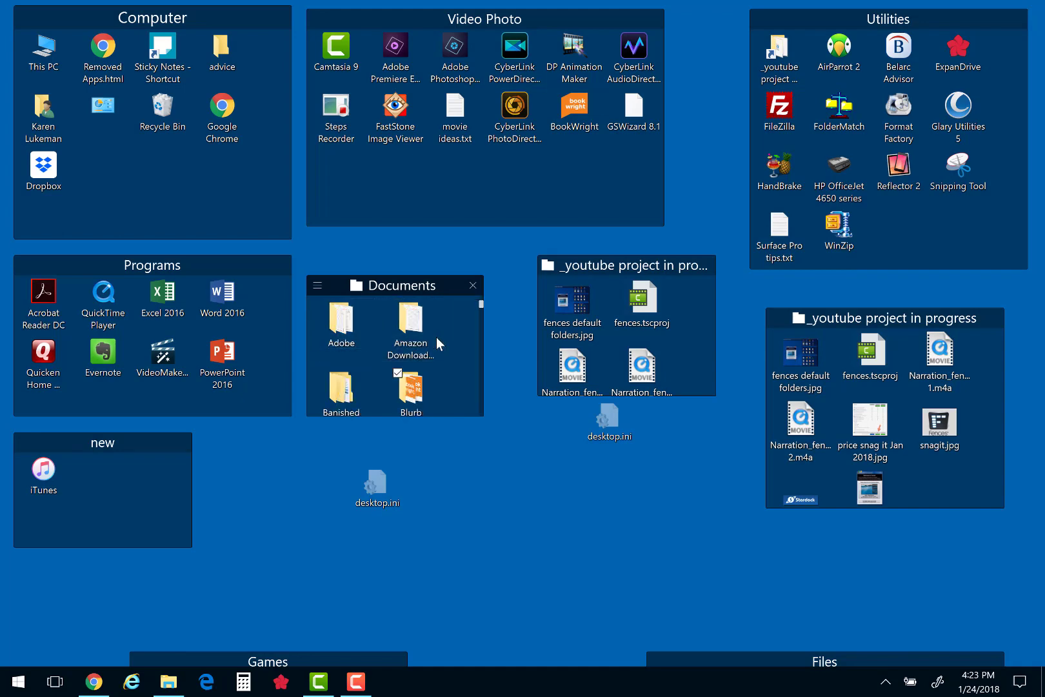
scroll(433, 368, down, 1)
scroll(433, 368, up, 2)
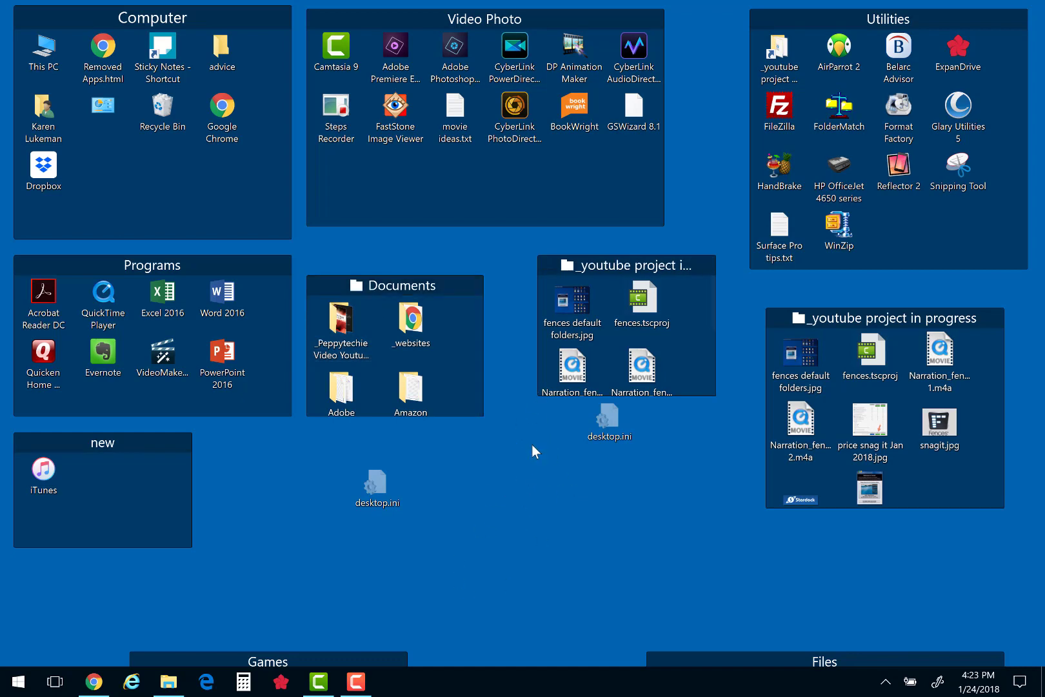
Step: Bring up Configure Fences on the Color & appearance settings page
right_click(521, 465)
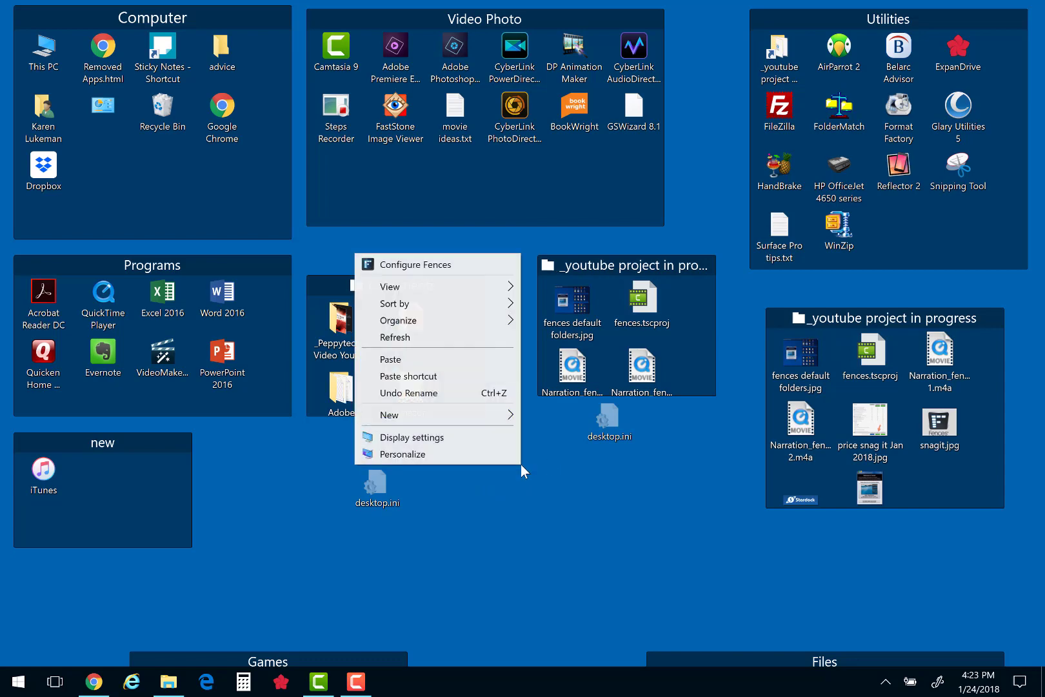
click(433, 269)
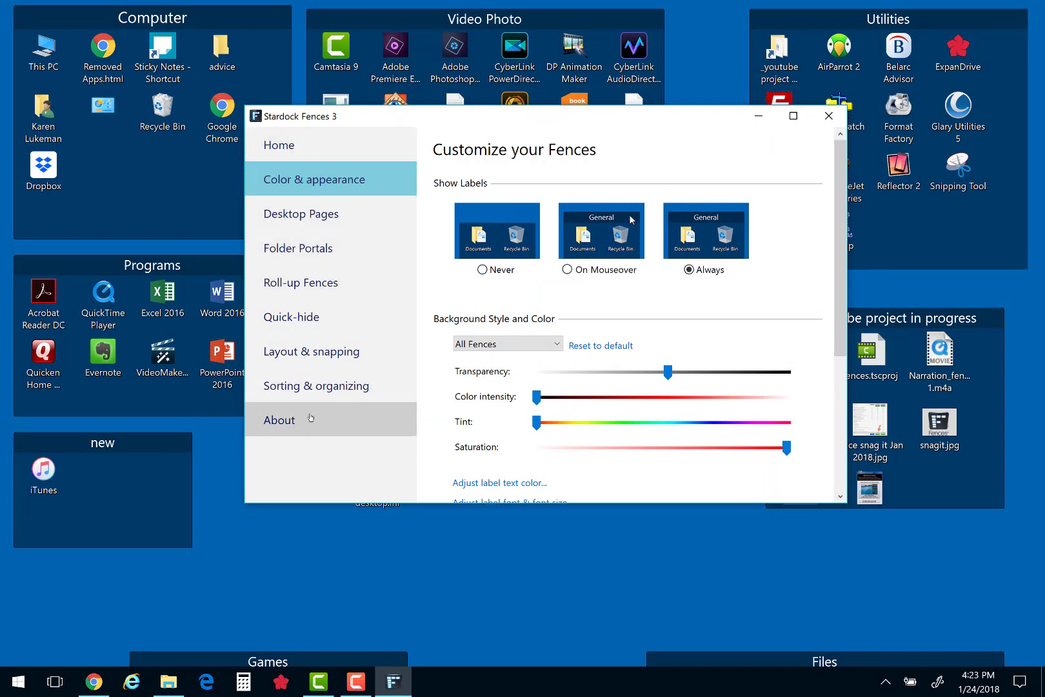
click(334, 186)
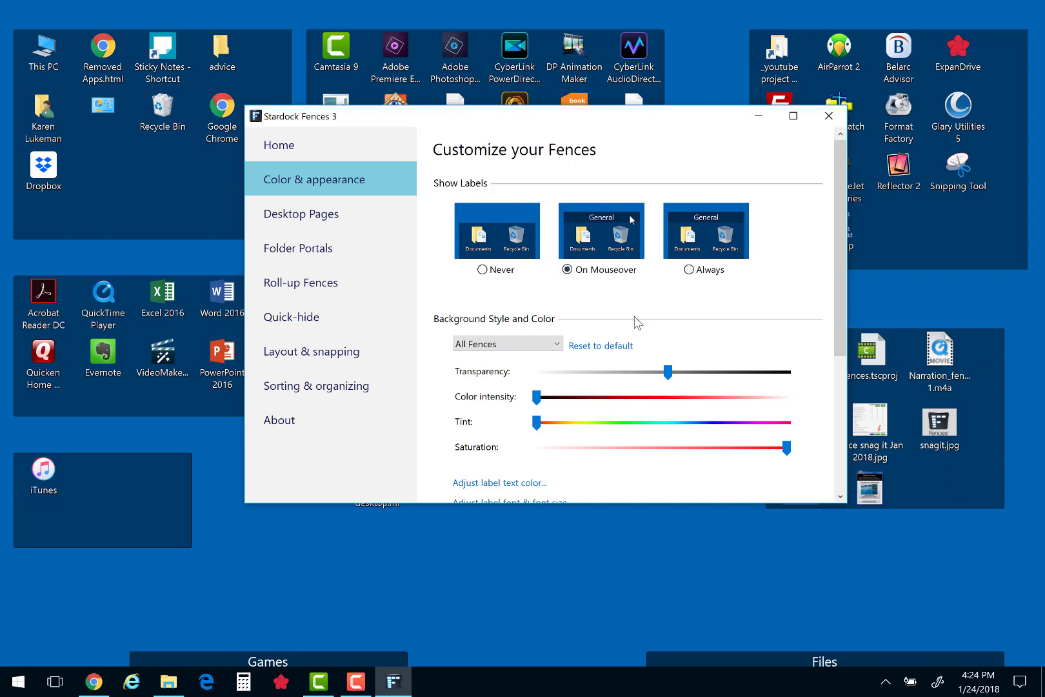
scroll(634, 322, down, 1)
Step: Try On Mouseover fence labels, then set Show Labels to Always
click(572, 558)
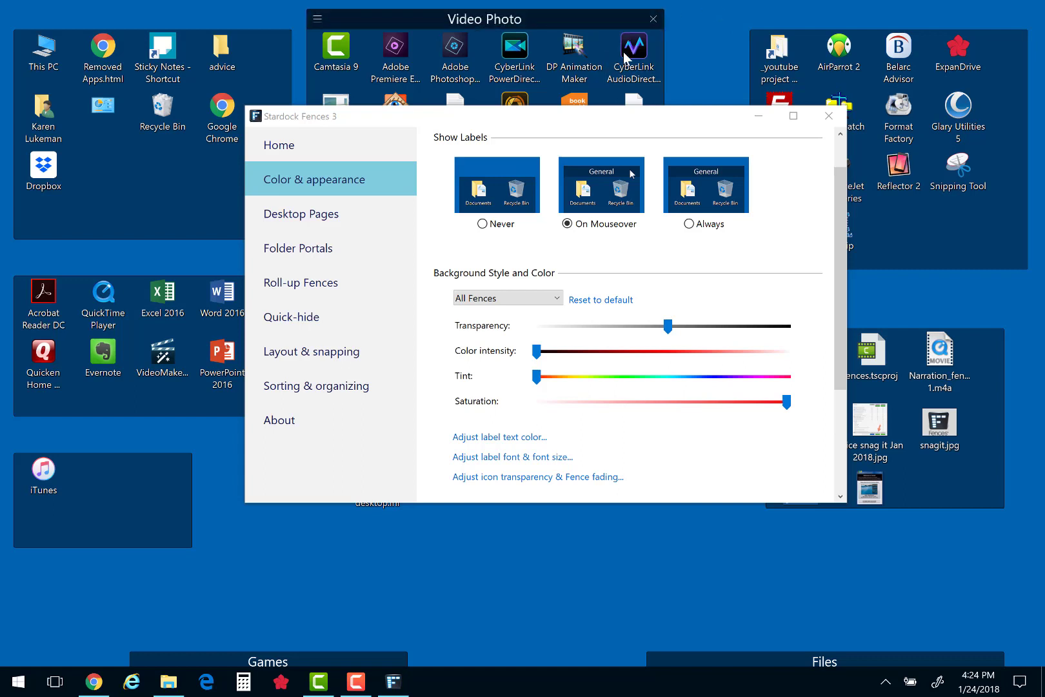
click(690, 224)
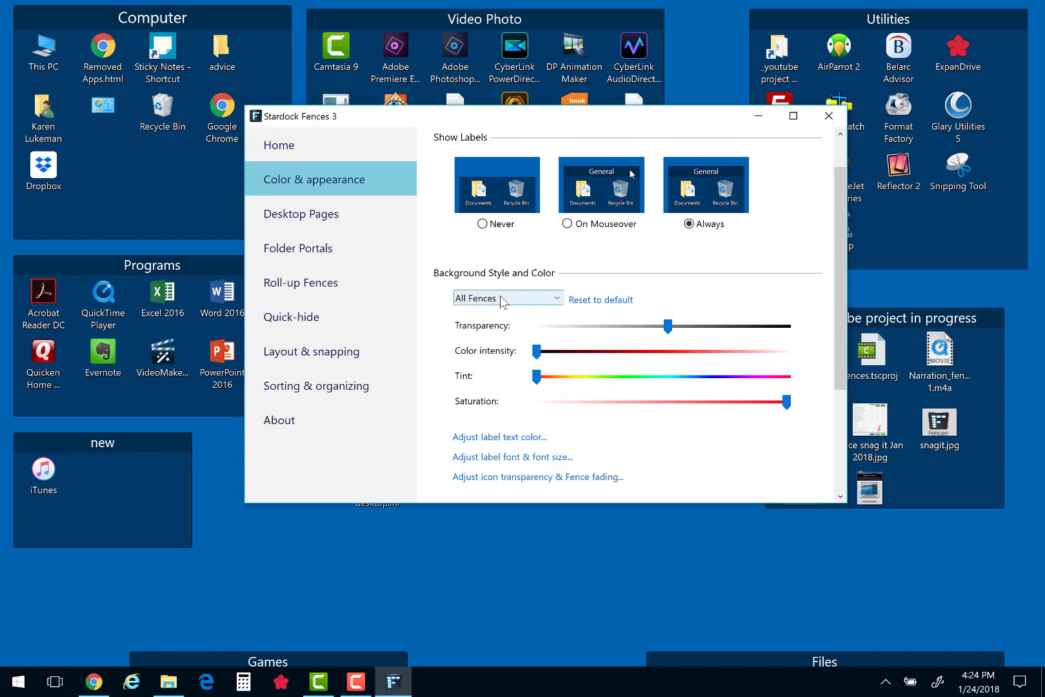
Step: Select the _youtube project in progress fence and try a purple background with yellow then red tint, at stronger intensity
click(556, 300)
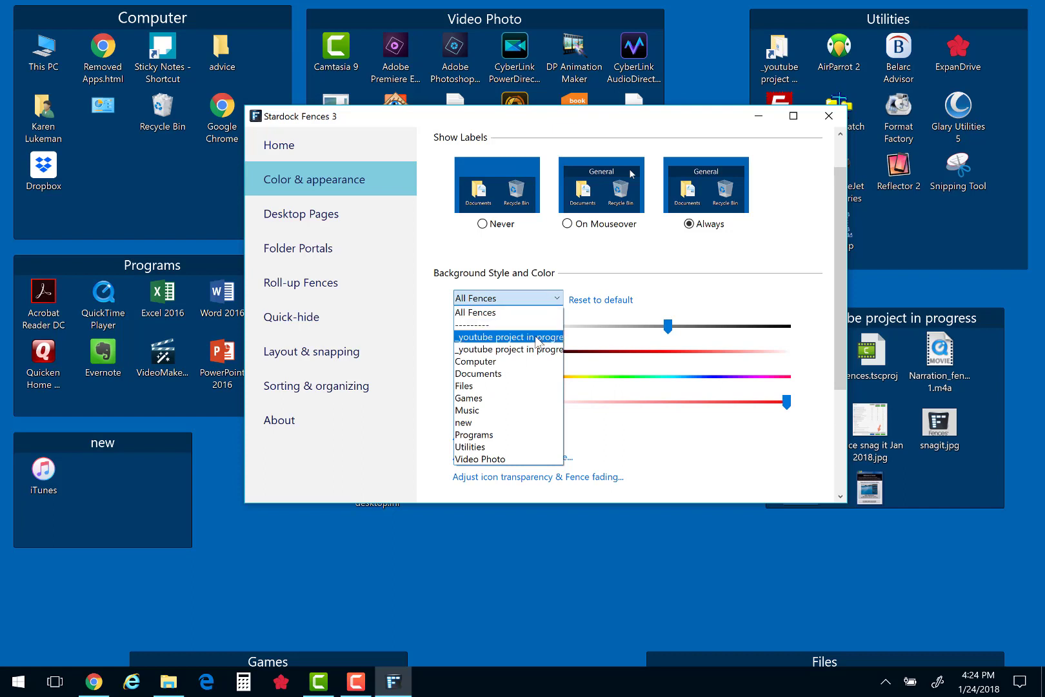
click(537, 336)
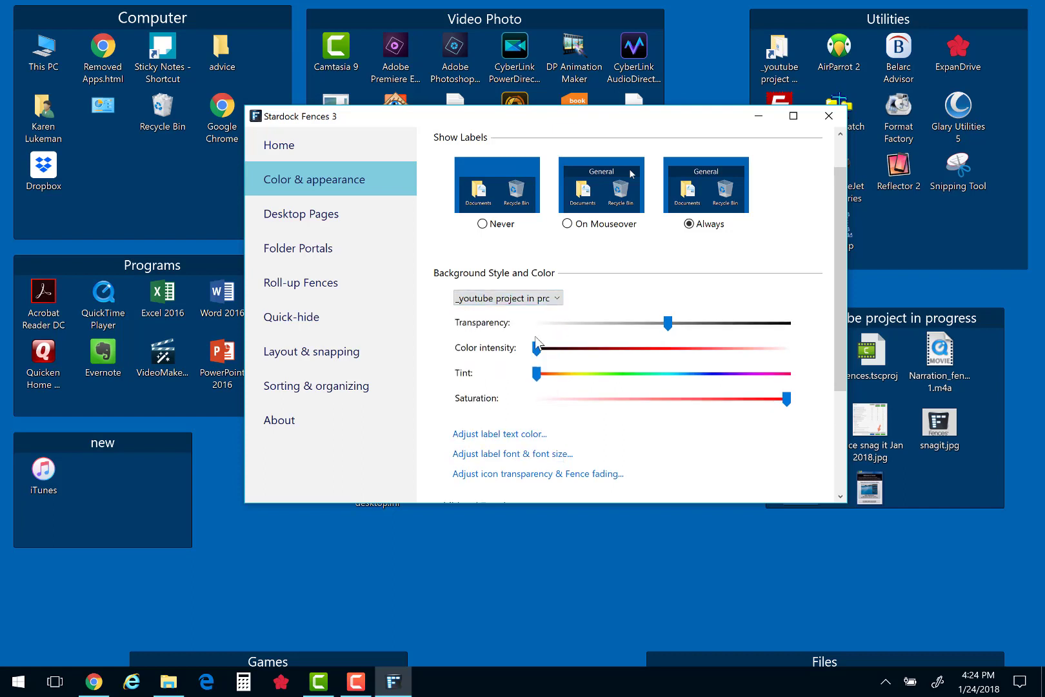
drag(536, 349, 672, 351)
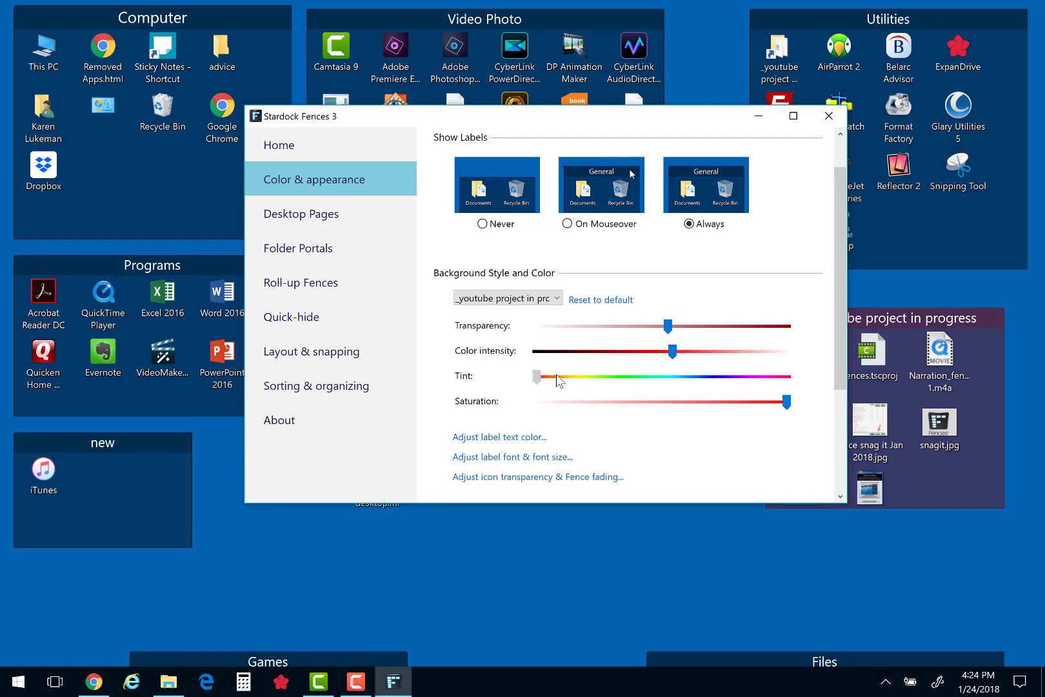
drag(537, 376, 577, 380)
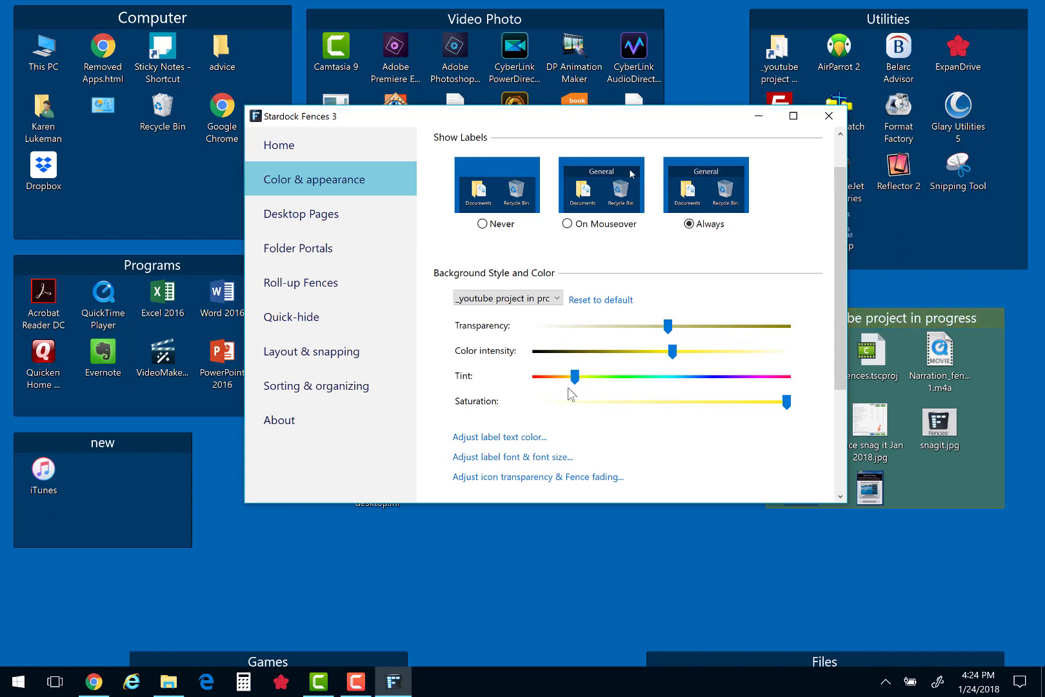
drag(574, 376, 528, 378)
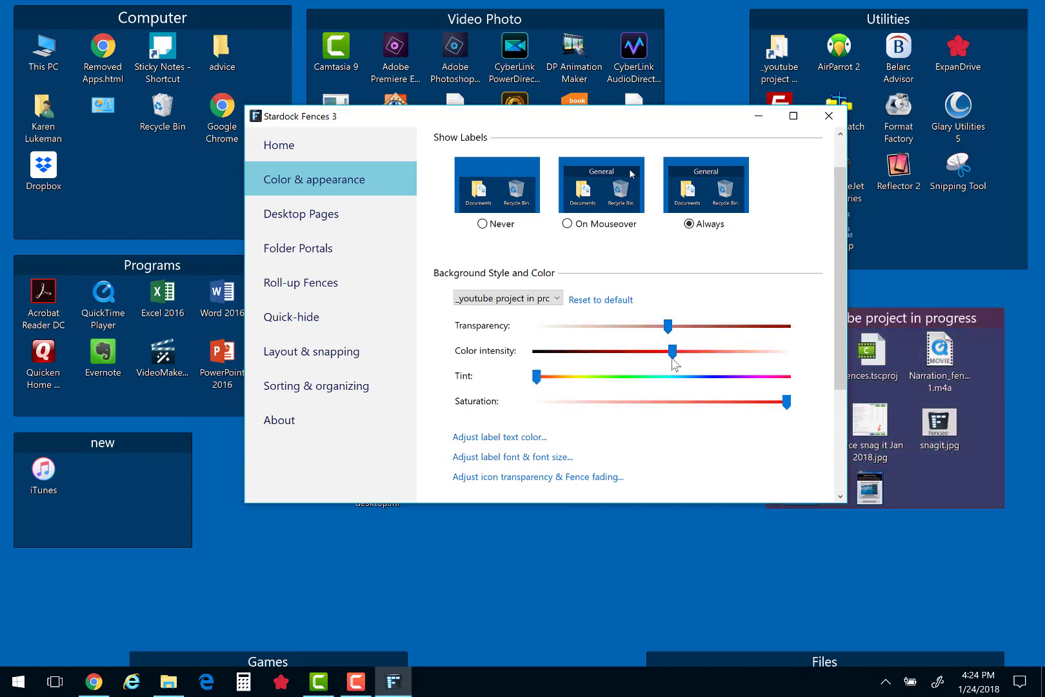
drag(673, 351, 762, 354)
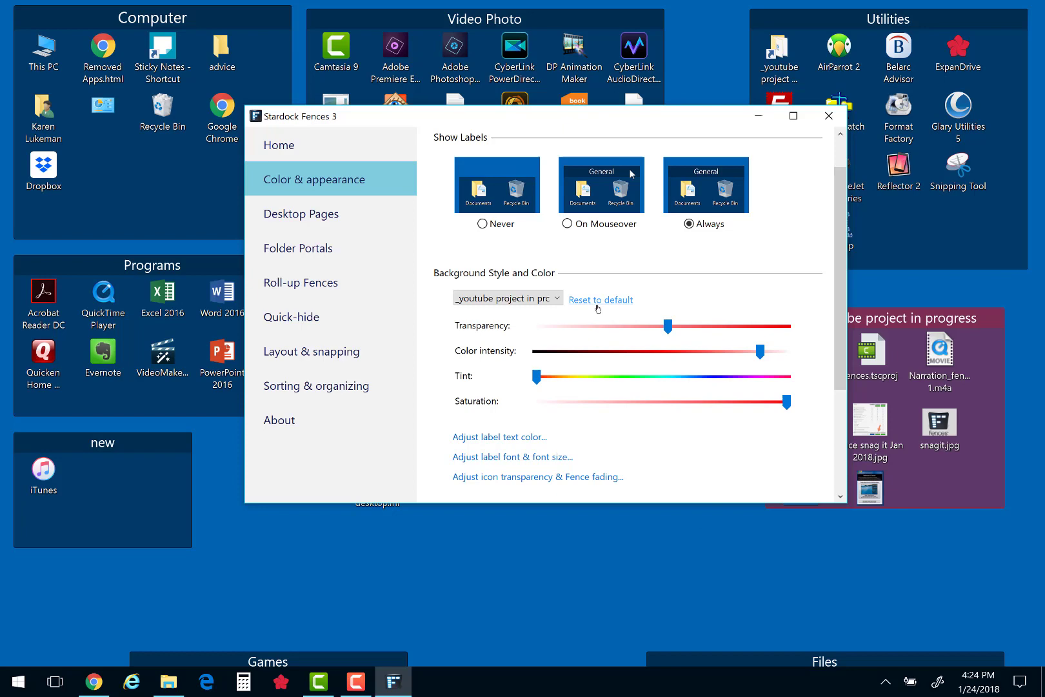
mouse_move(709, 128)
mouse_down()
mouse_move(553, 127)
mouse_move(571, 120)
mouse_up()
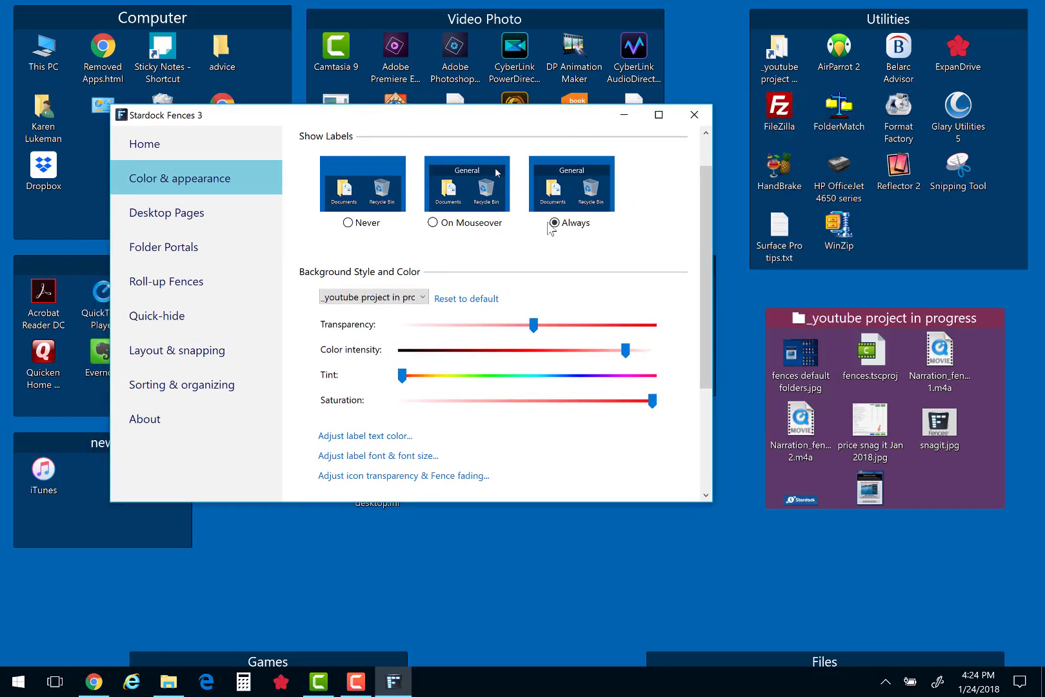
Step: Reset the fence background to default, then set its title text colour to purple
click(485, 298)
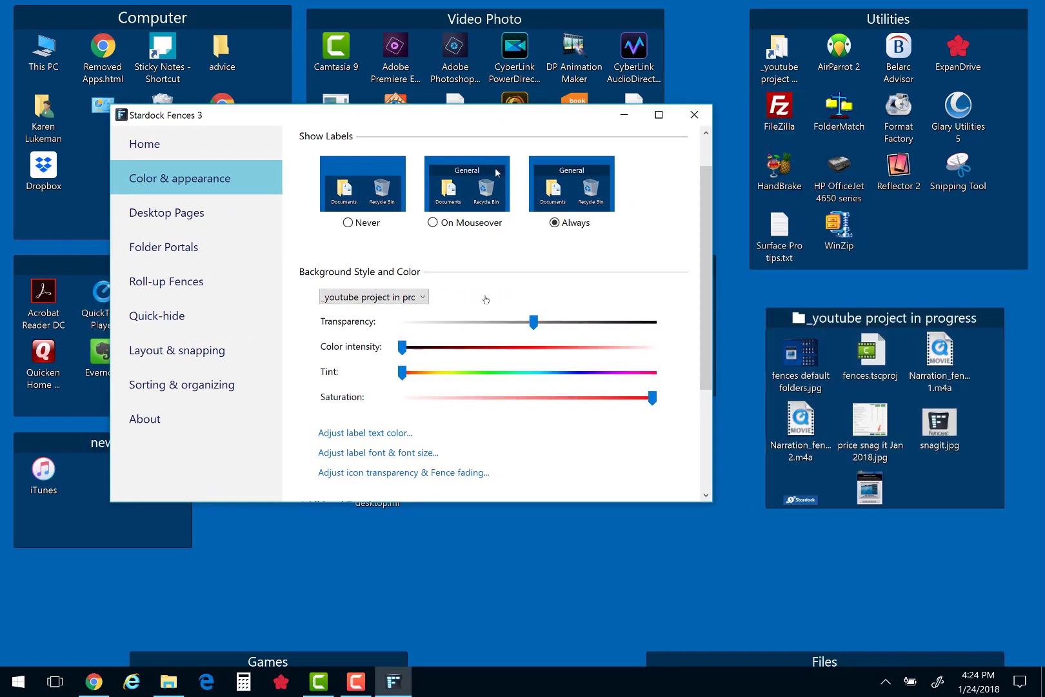
click(381, 437)
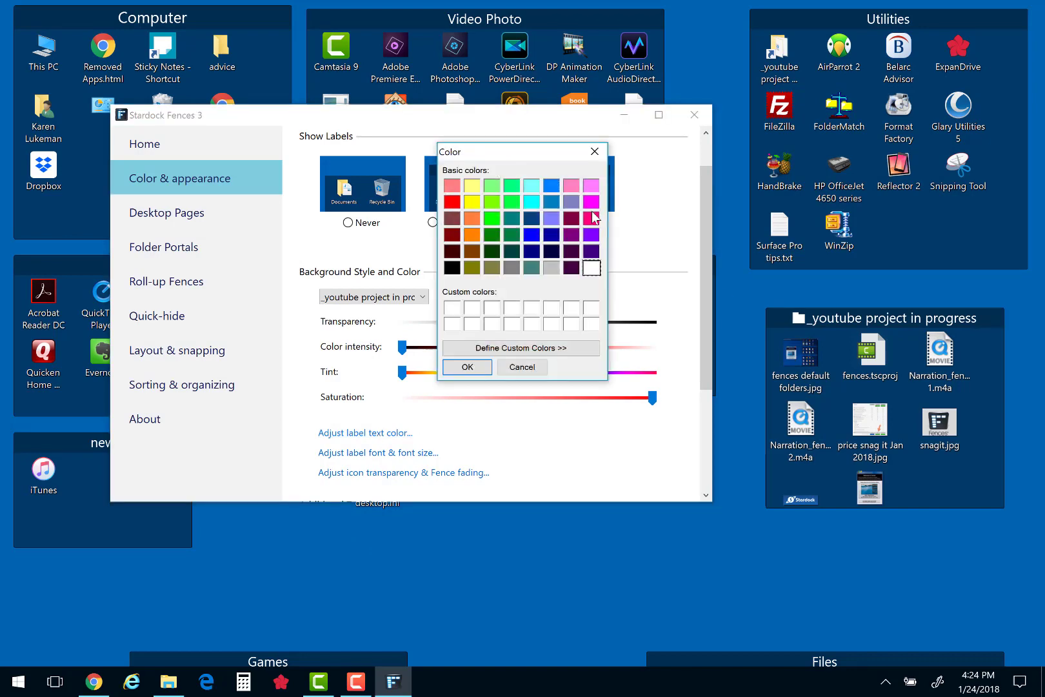
click(591, 234)
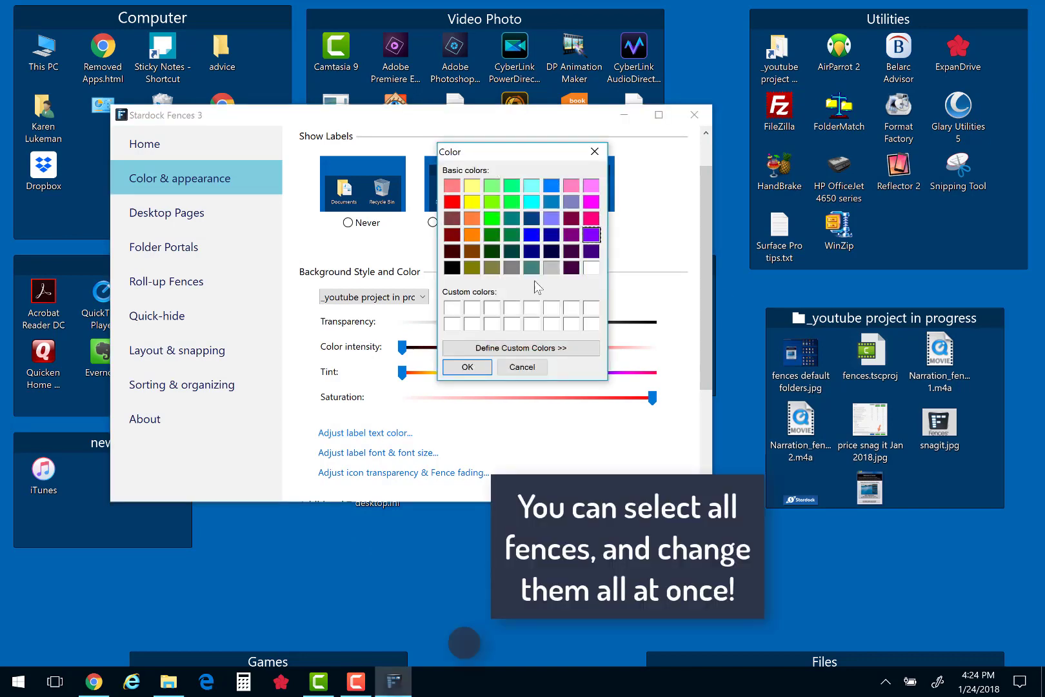
click(475, 369)
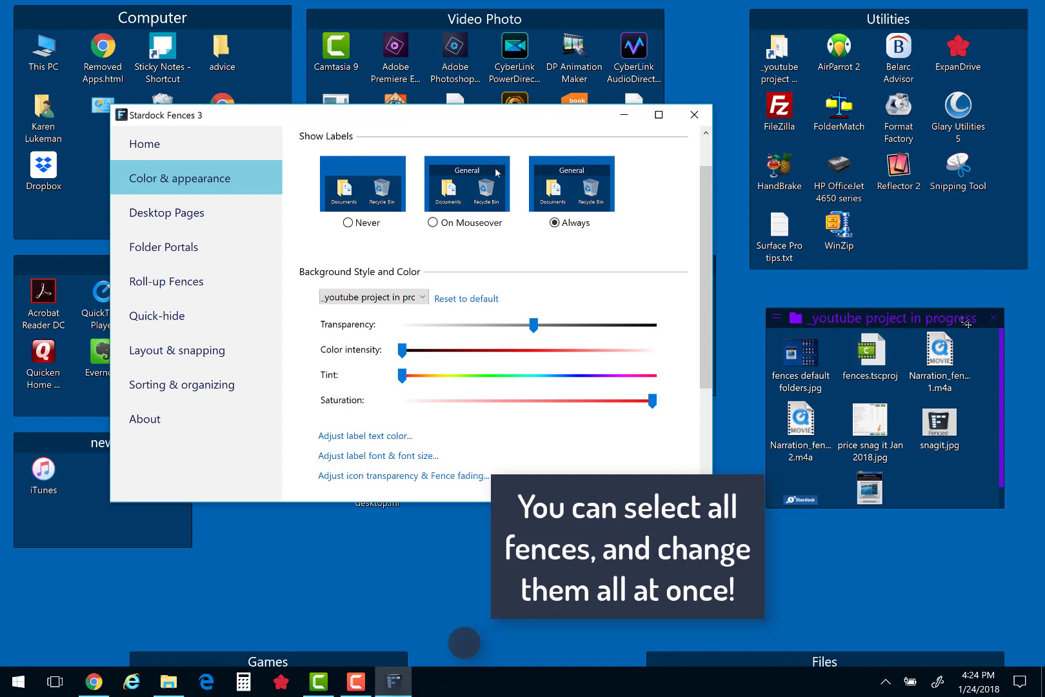
Step: Set the fence title font to Showcard Gothic at size 12, then reduce it to a smaller size
click(372, 459)
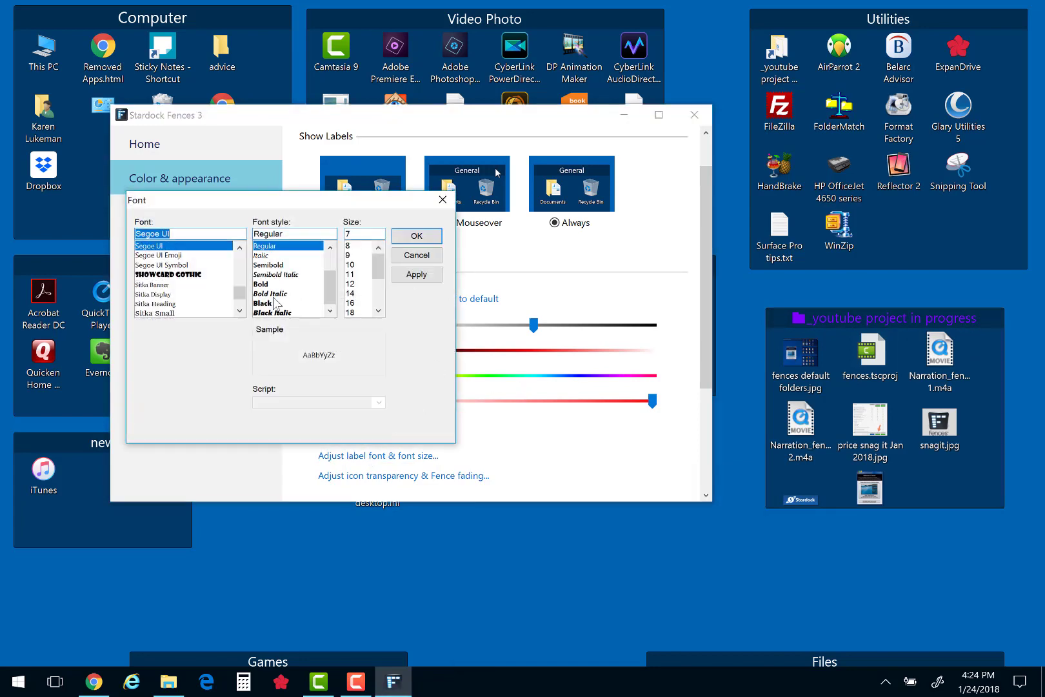
click(156, 274)
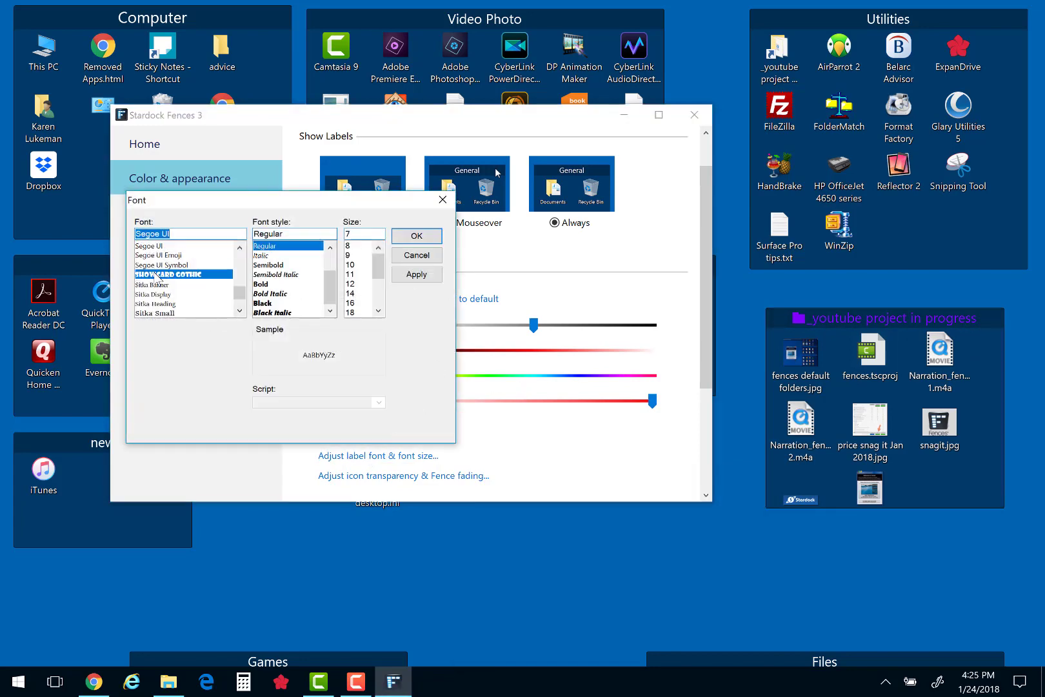
click(359, 284)
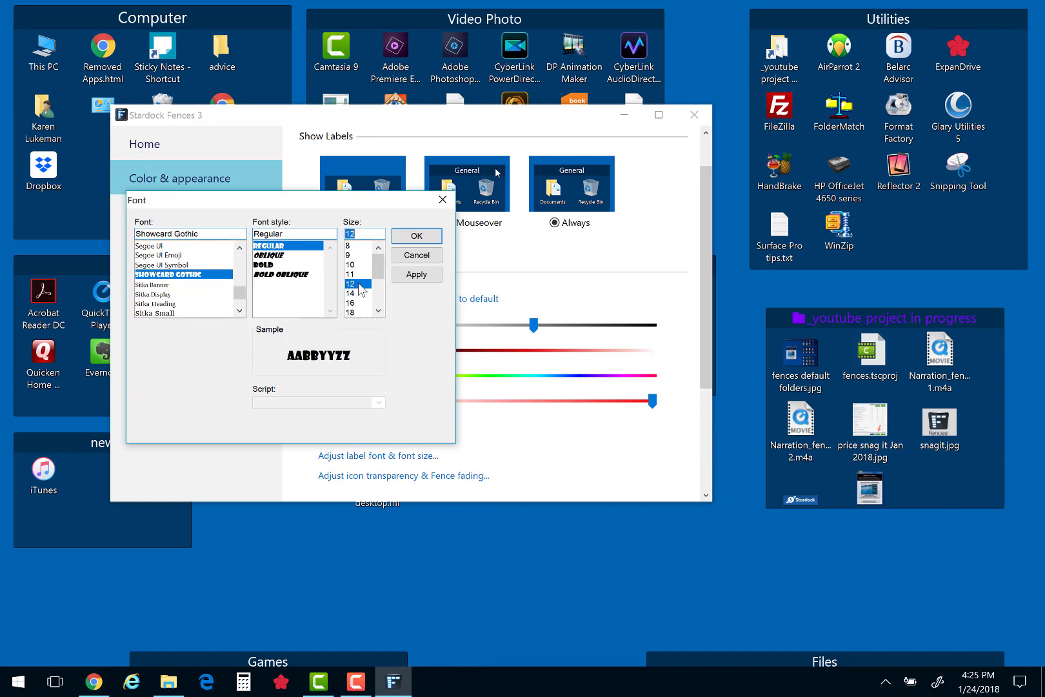
click(416, 235)
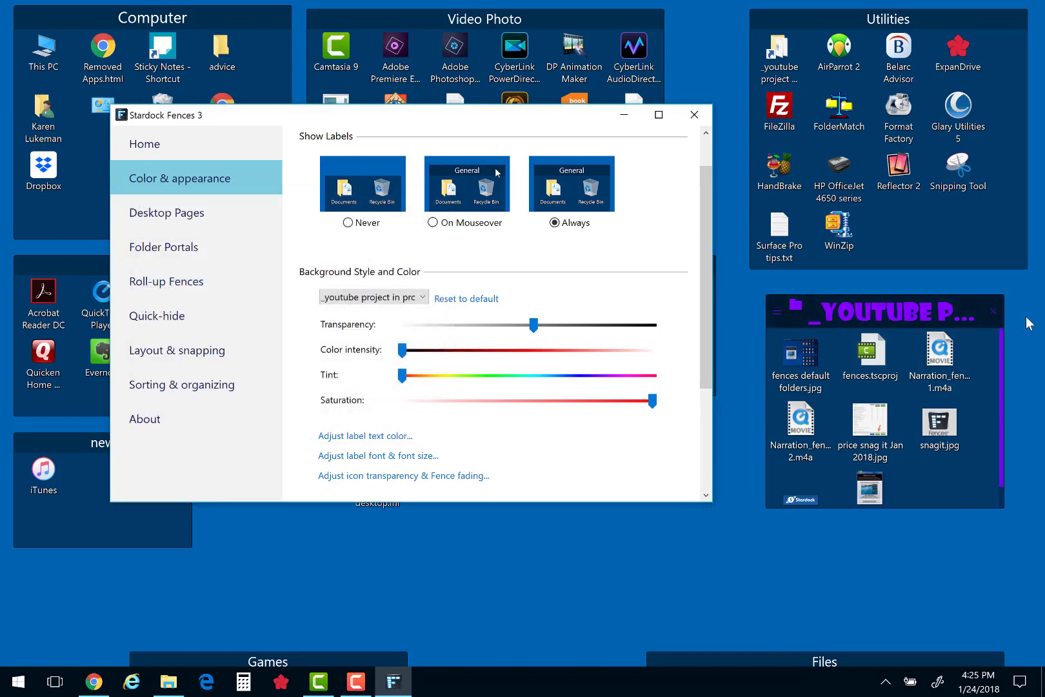
click(416, 456)
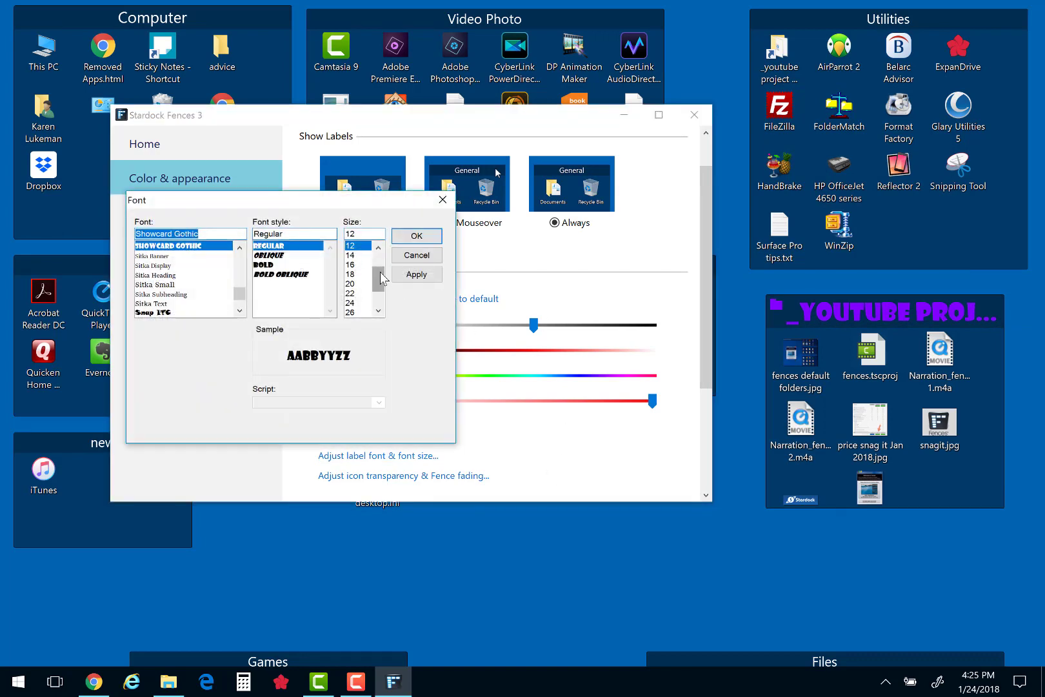
click(355, 259)
click(416, 235)
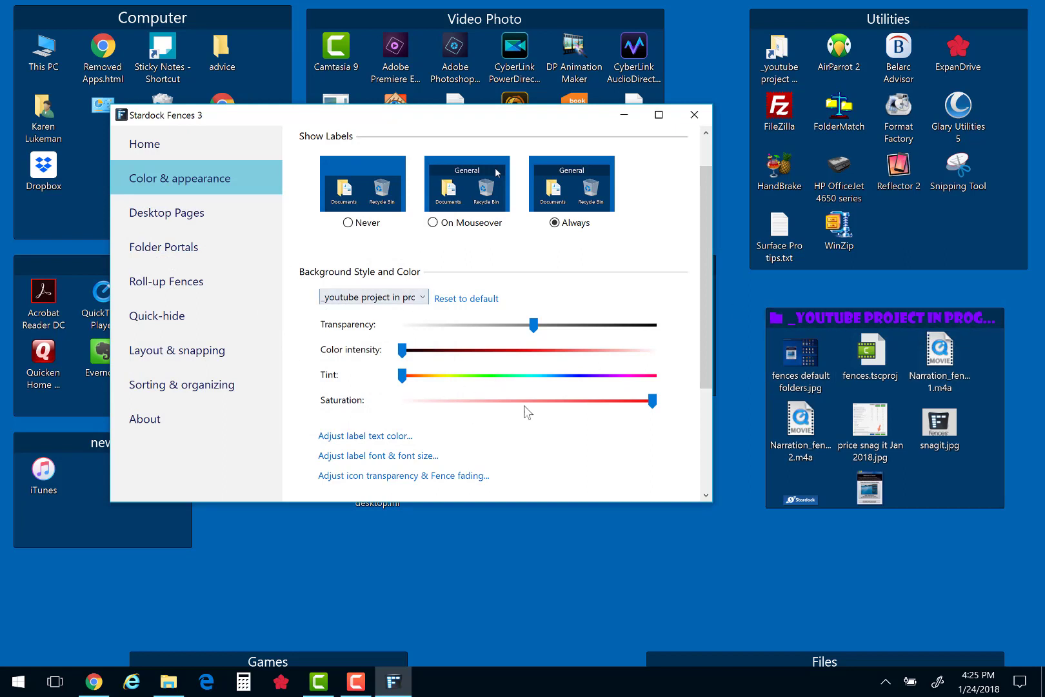
Step: Review the icon transparency tip and set the youtube project fence's icons to 40% opacity
click(415, 482)
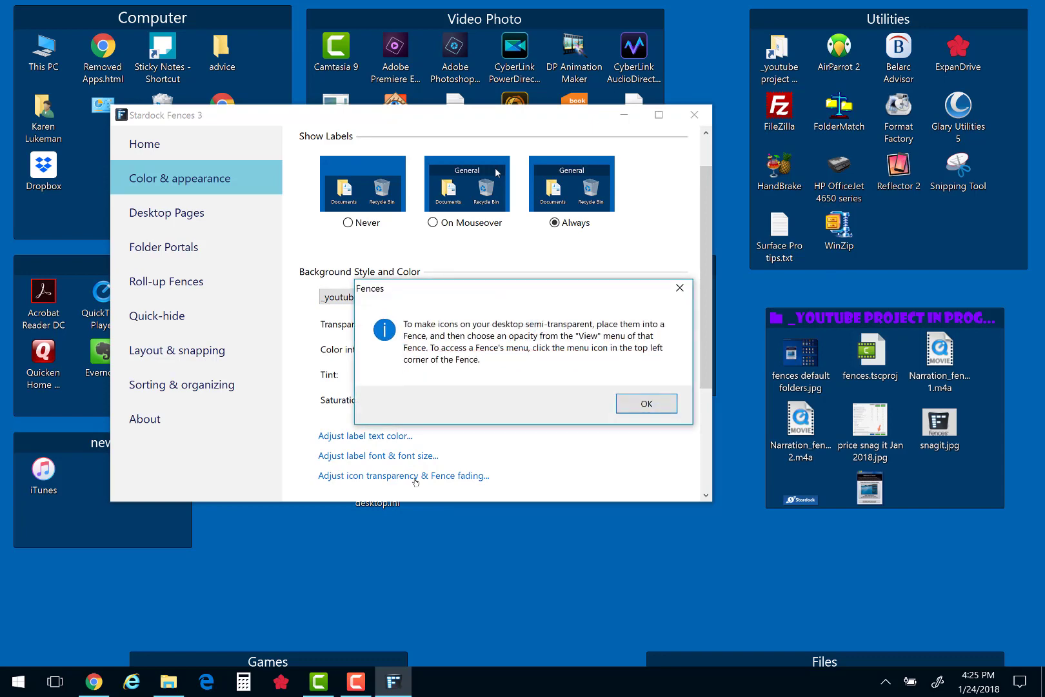
click(642, 416)
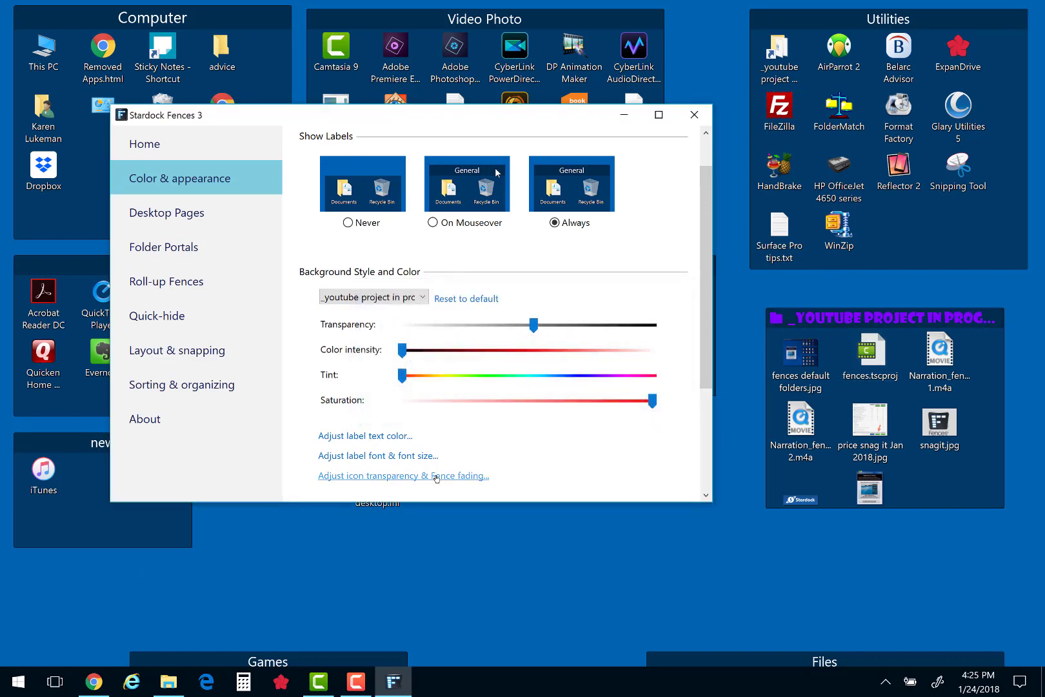
right_click(774, 324)
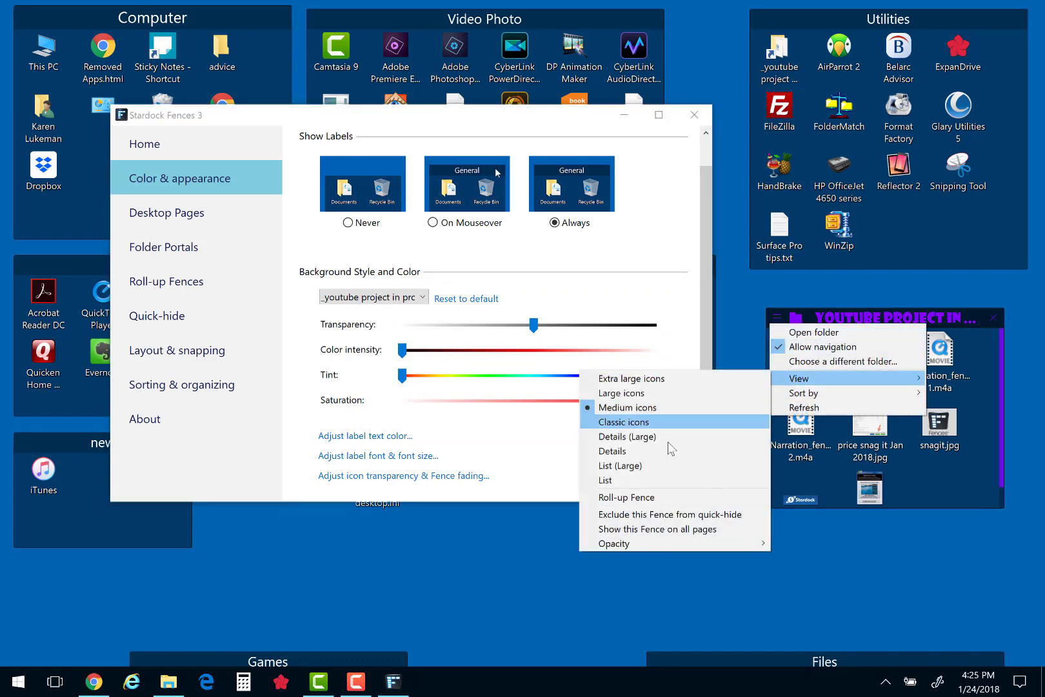
mouse_move(674, 543)
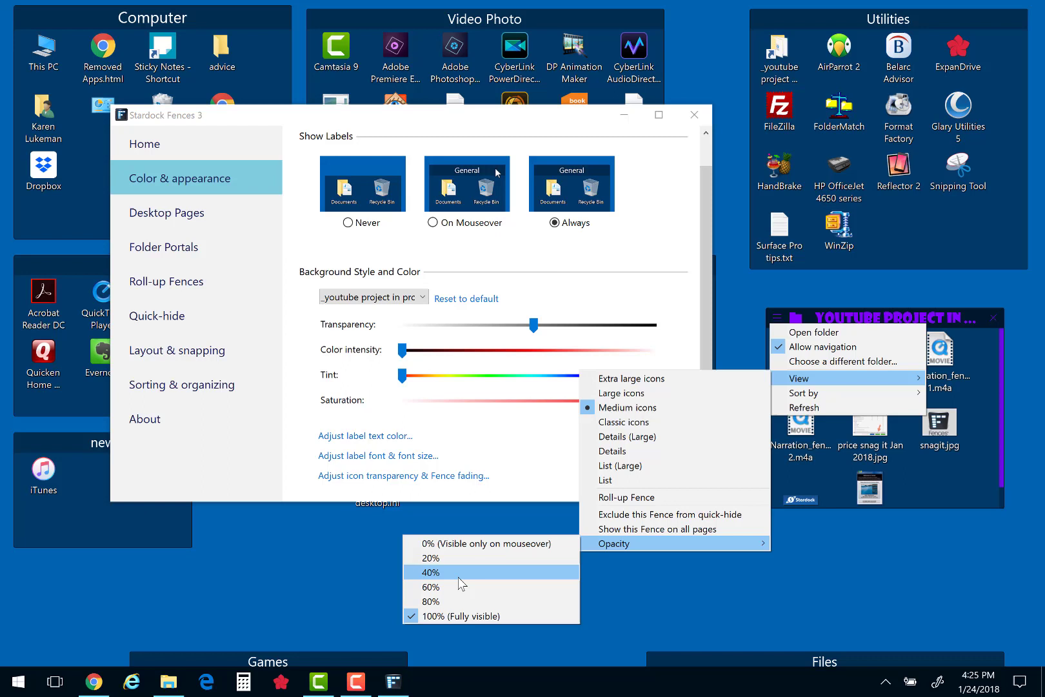
click(459, 576)
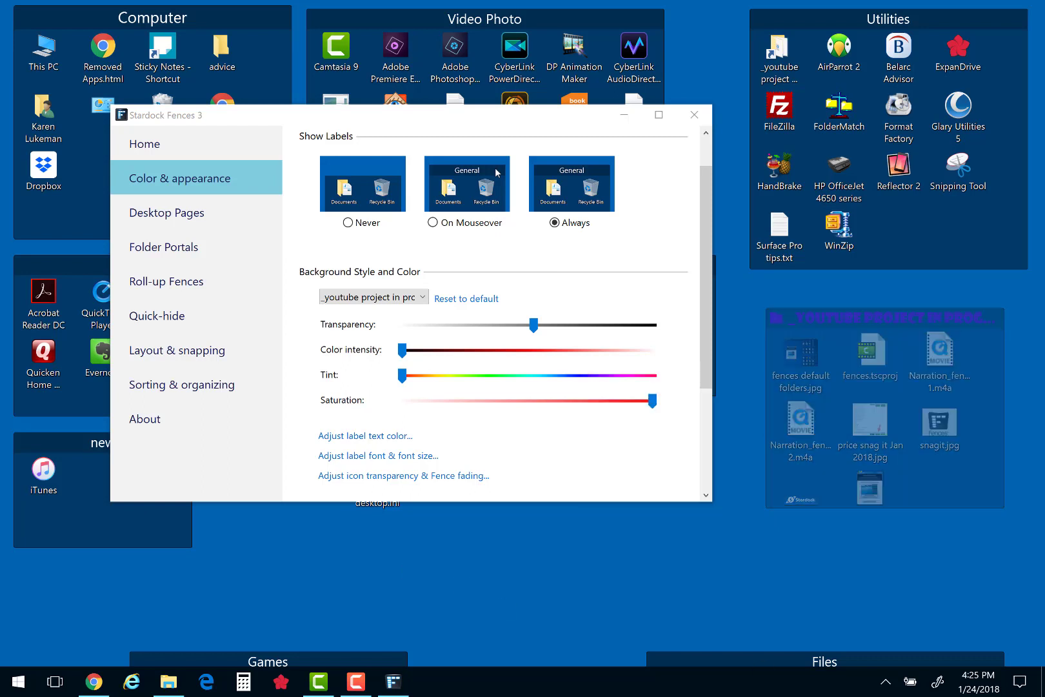
Step: Return the fence's icons to 100% opacity and close the Fences settings window
click(777, 318)
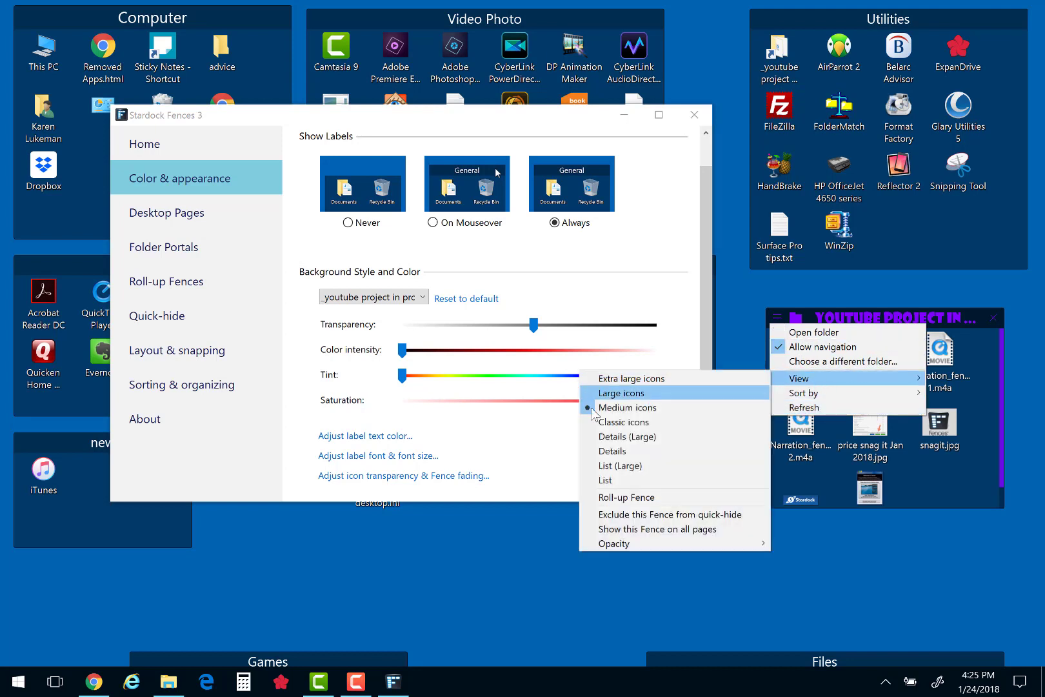
mouse_move(674, 543)
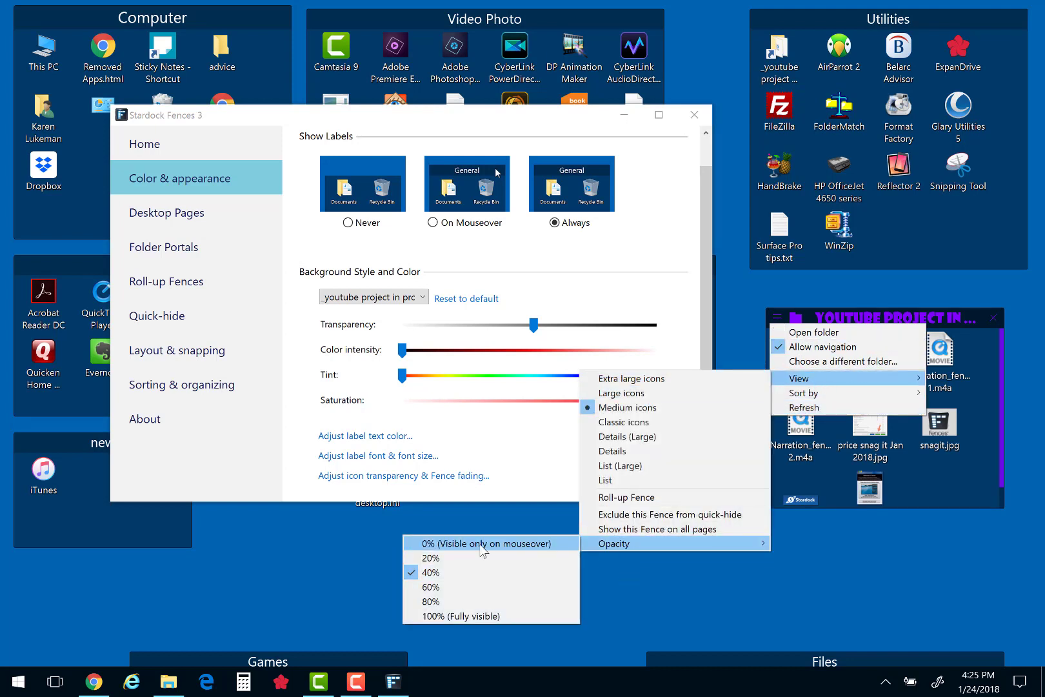
click(474, 616)
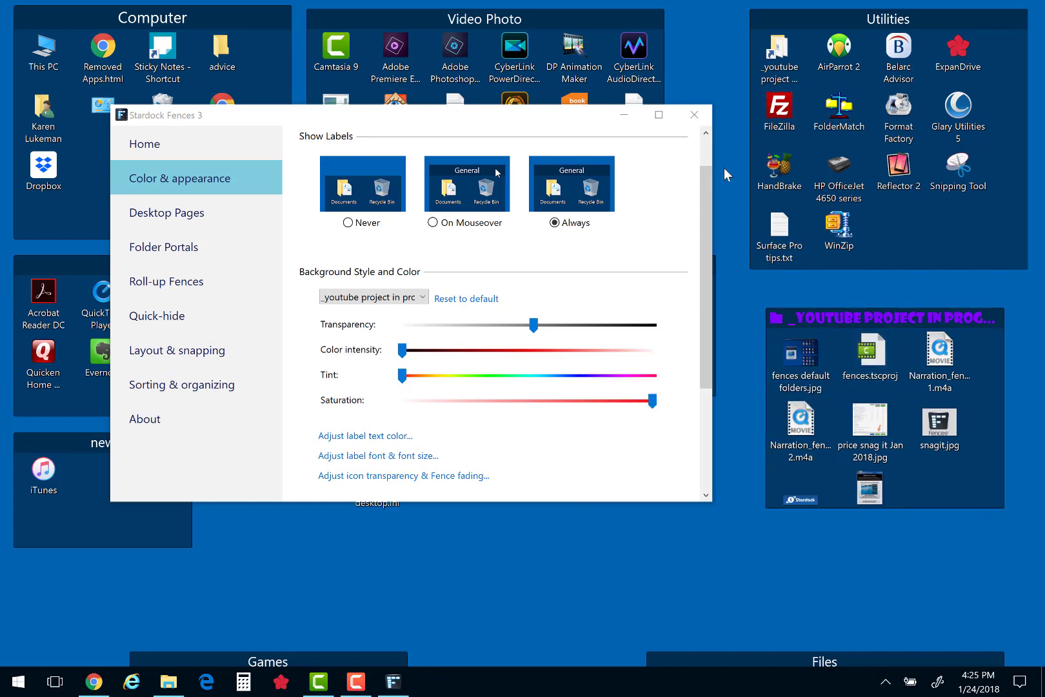
click(694, 115)
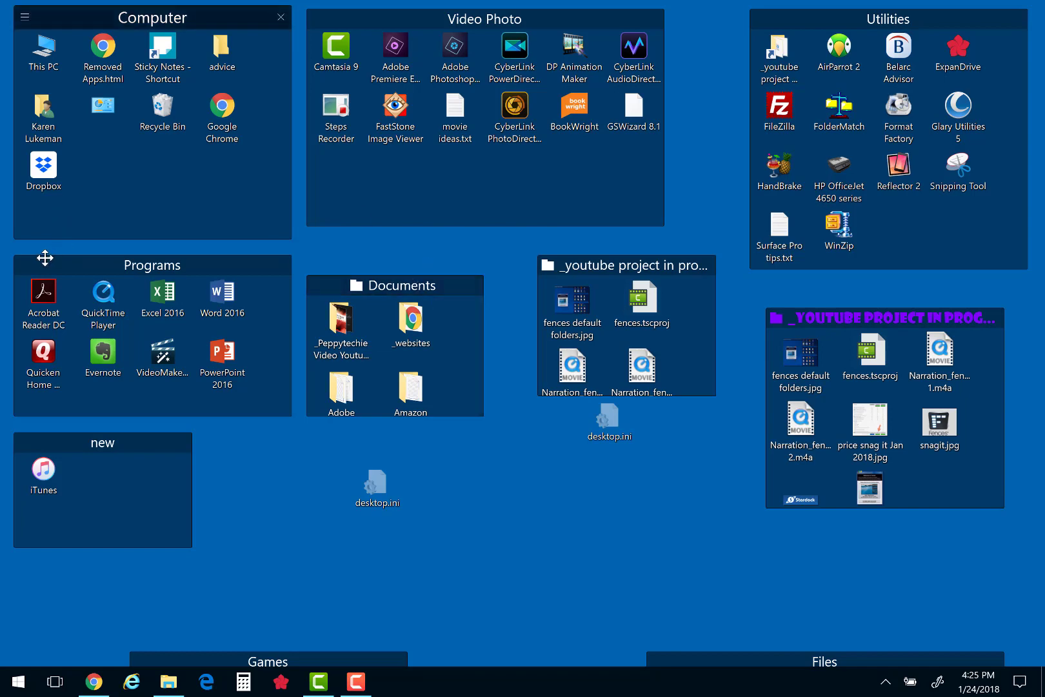
click(24, 271)
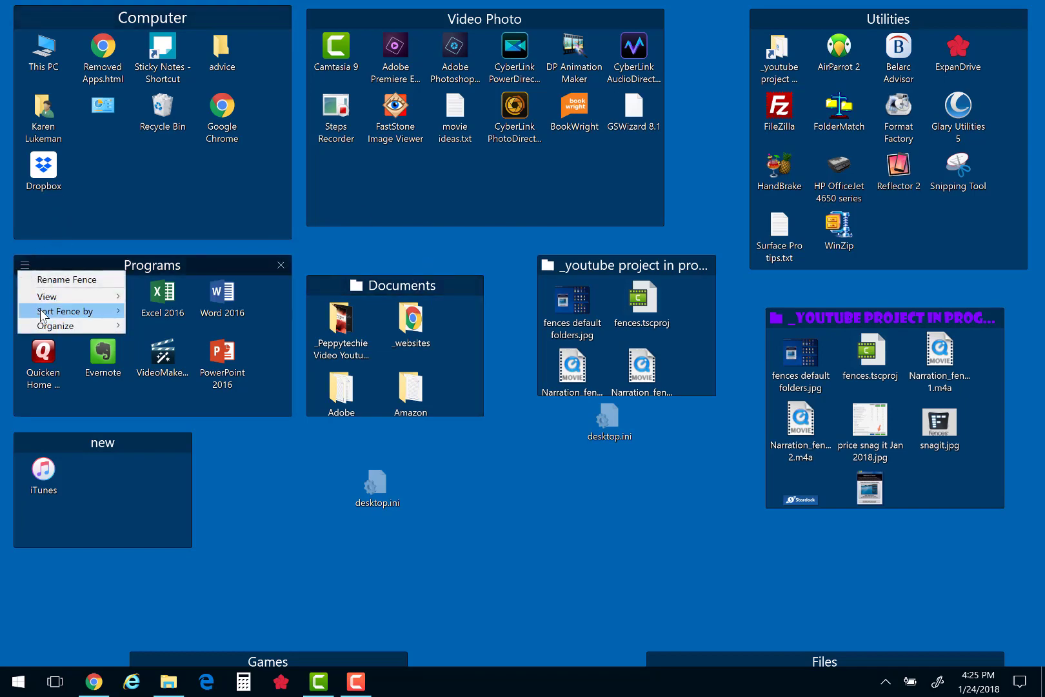
mouse_move(69, 296)
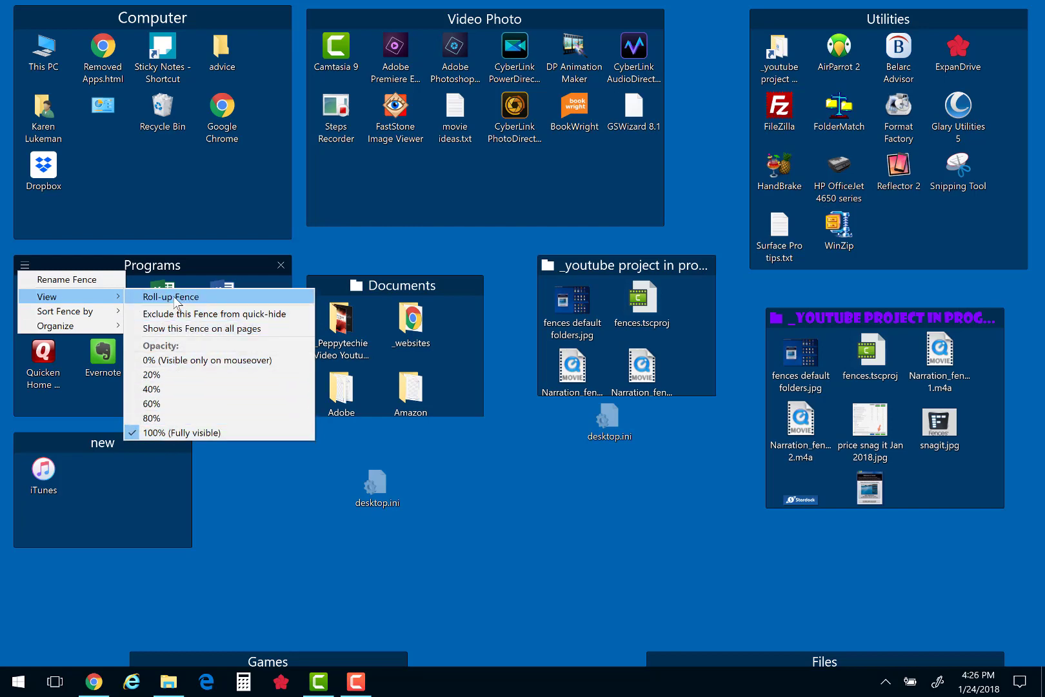
mouse_move(152, 264)
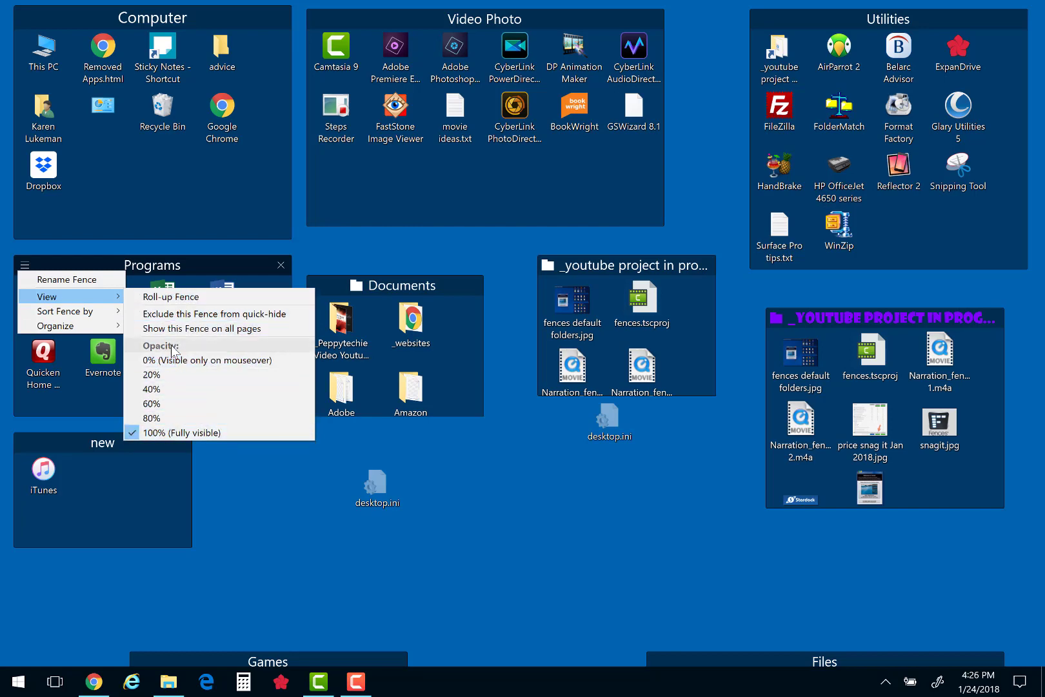
click(285, 546)
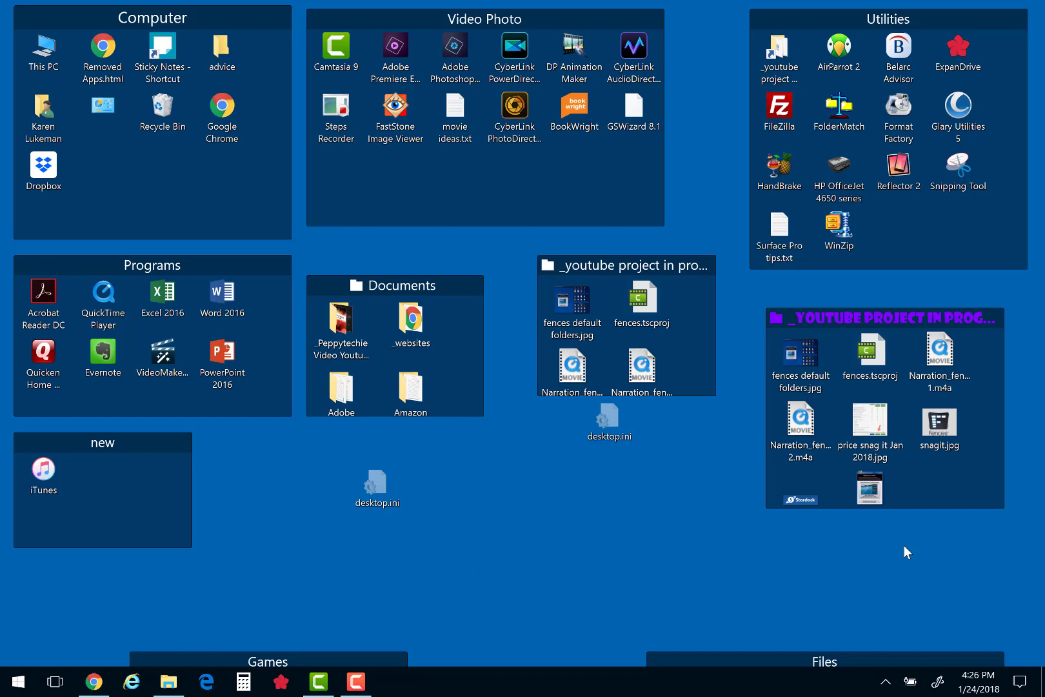
mouse_move(1041, 553)
mouse_down()
mouse_move(672, 558)
mouse_move(128, 540)
mouse_move(2, 552)
mouse_up()
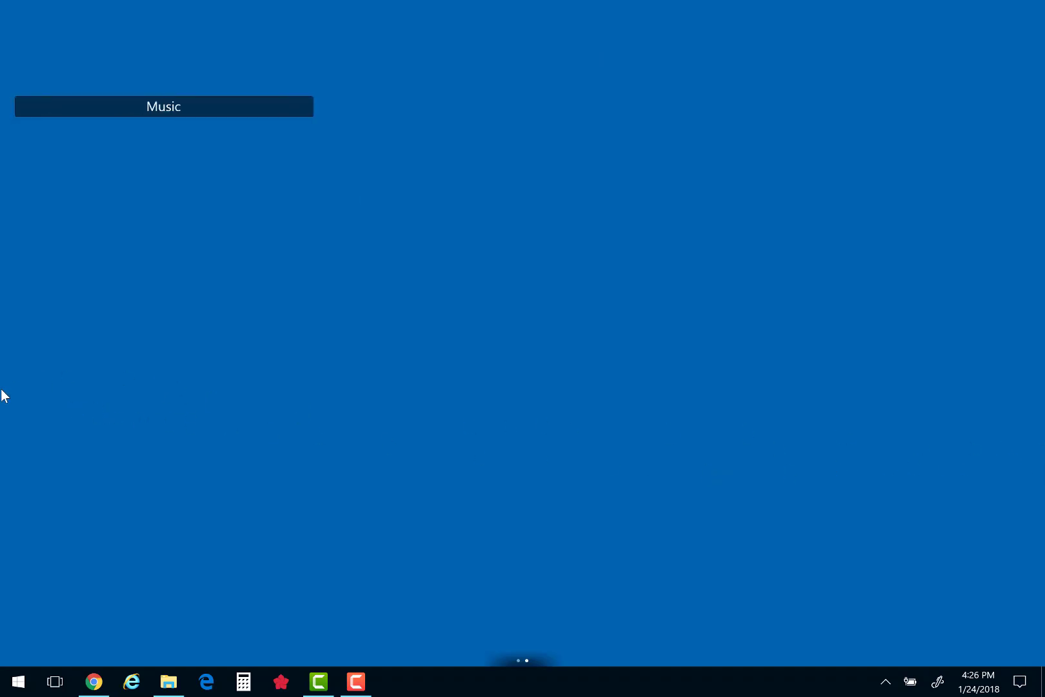
drag(3, 395, 894, 404)
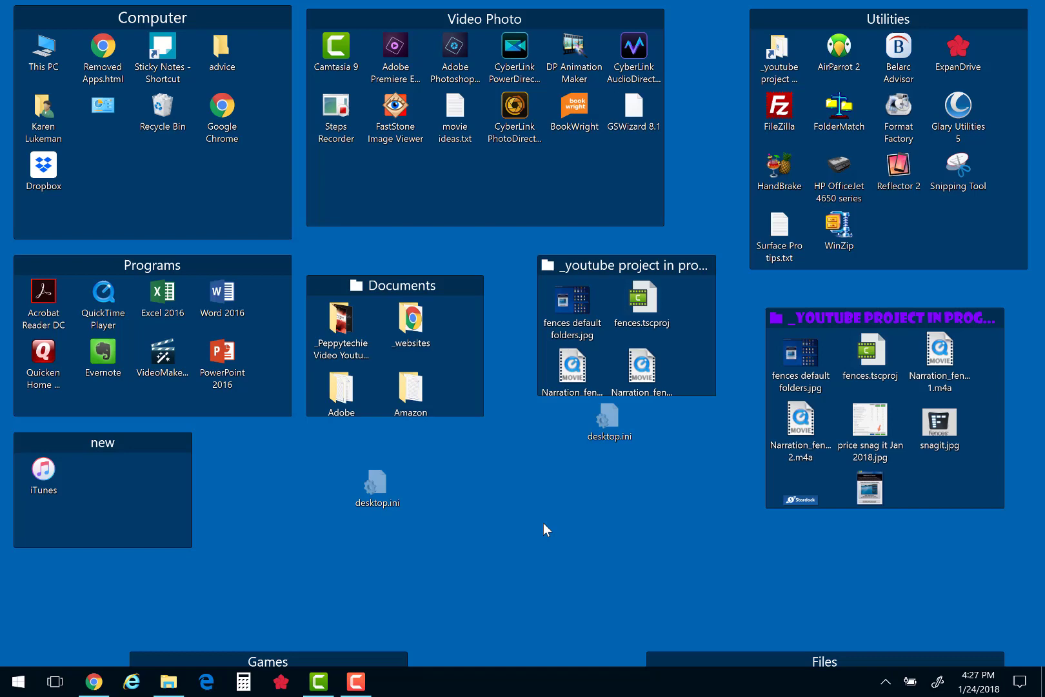
double_click(537, 557)
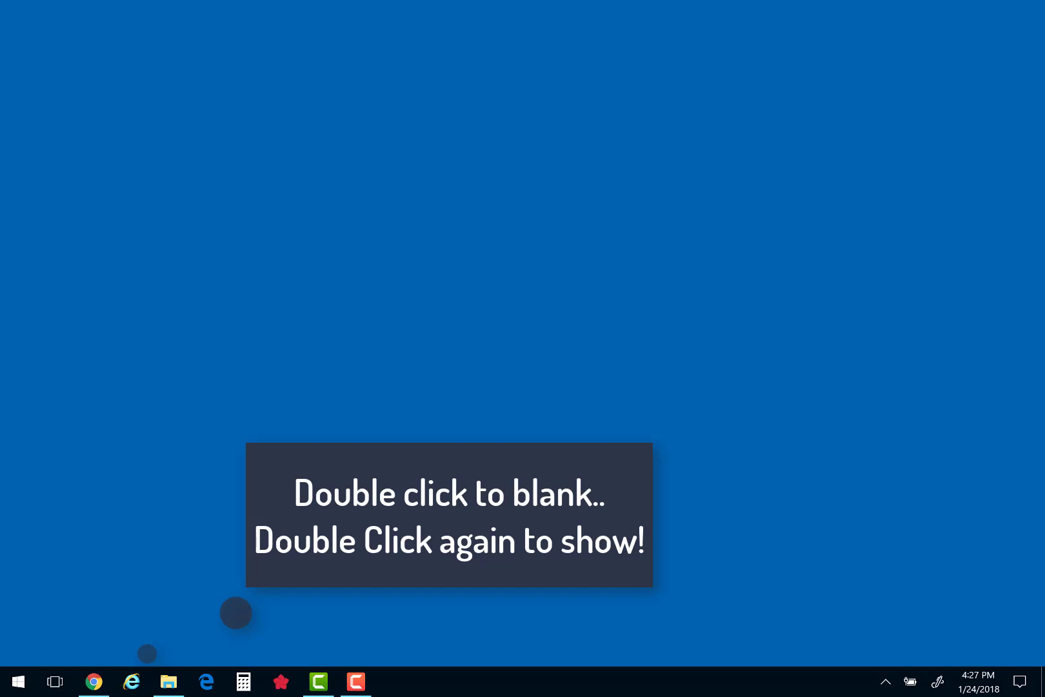
double_click(236, 613)
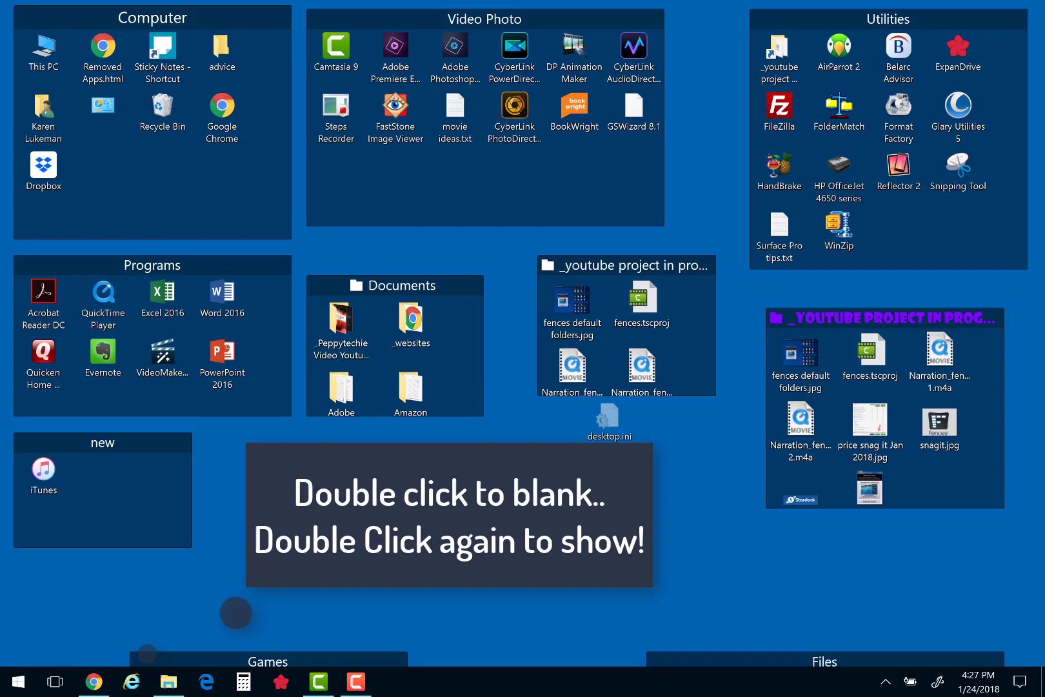
Step: Reset all fences to their default appearance and view the Desktop Pages settings
right_click(373, 343)
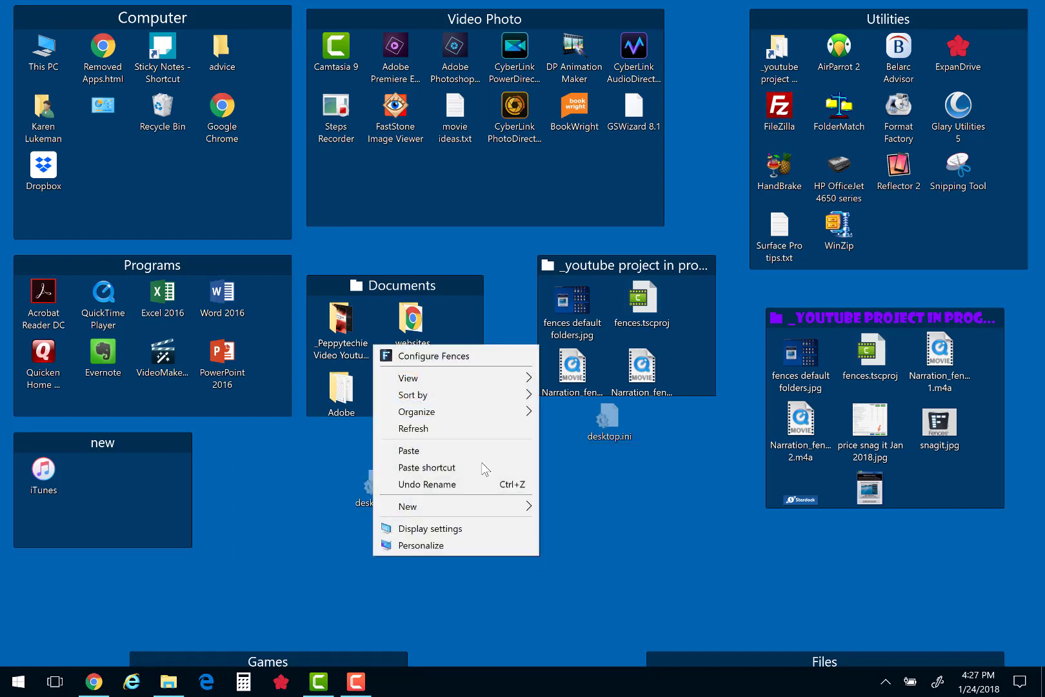
click(469, 357)
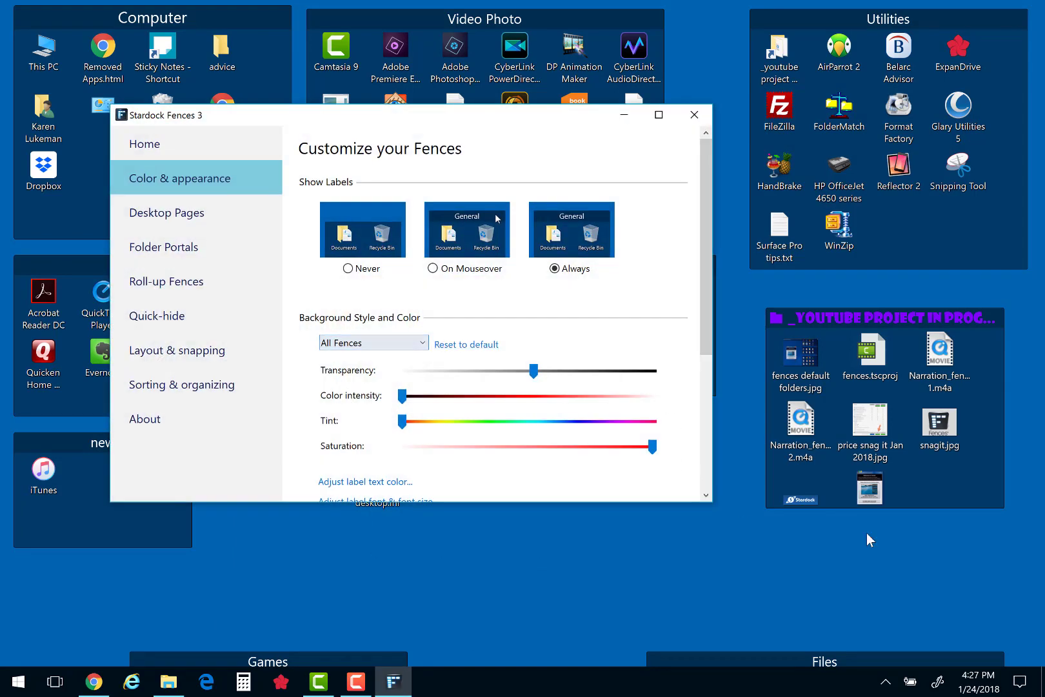
click(466, 344)
click(563, 391)
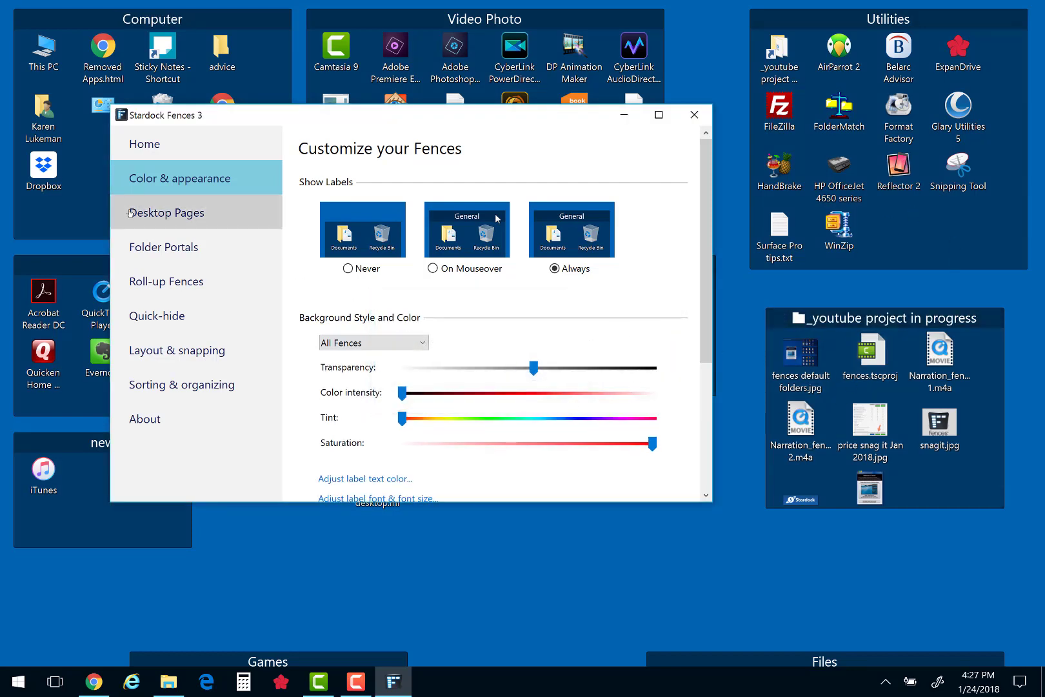
click(155, 214)
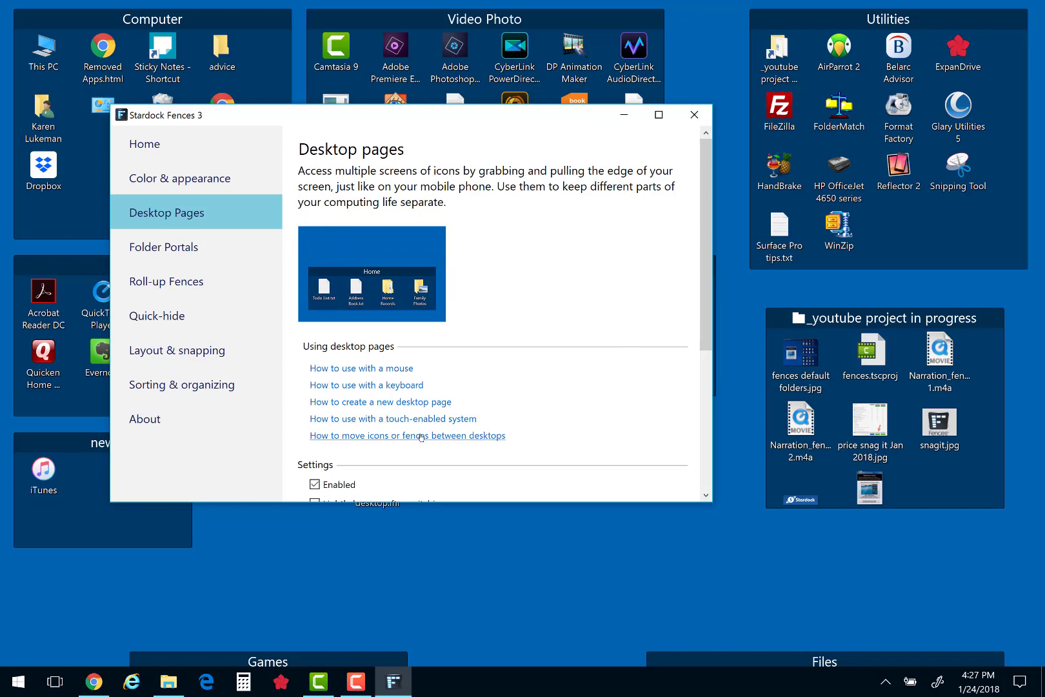
click(623, 115)
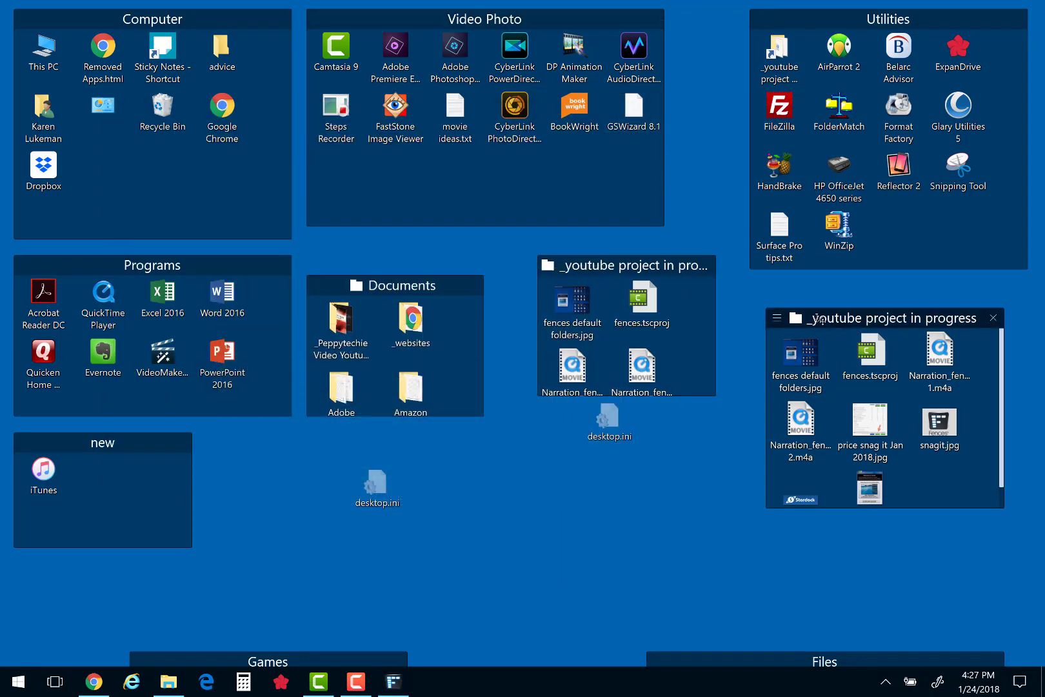
Step: Move the _youtube project in progress fence onto the Music desktop page, then return to the main page and reopen Fences configuration
drag(799, 315, 1039, 311)
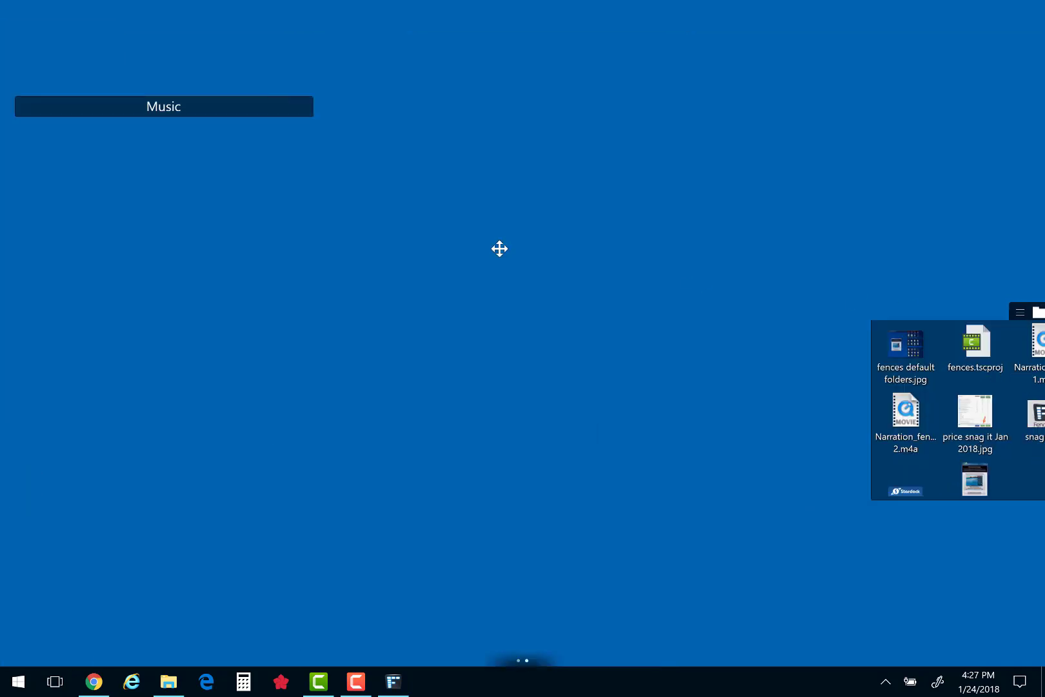
drag(1039, 311, 98, 259)
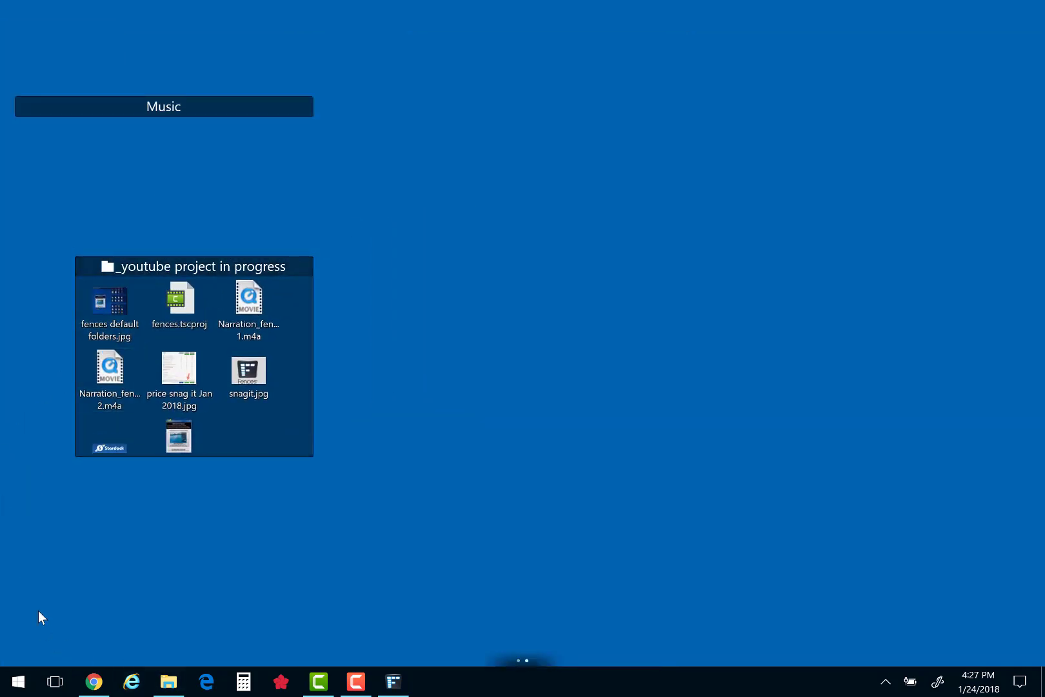
drag(2, 524, 1042, 530)
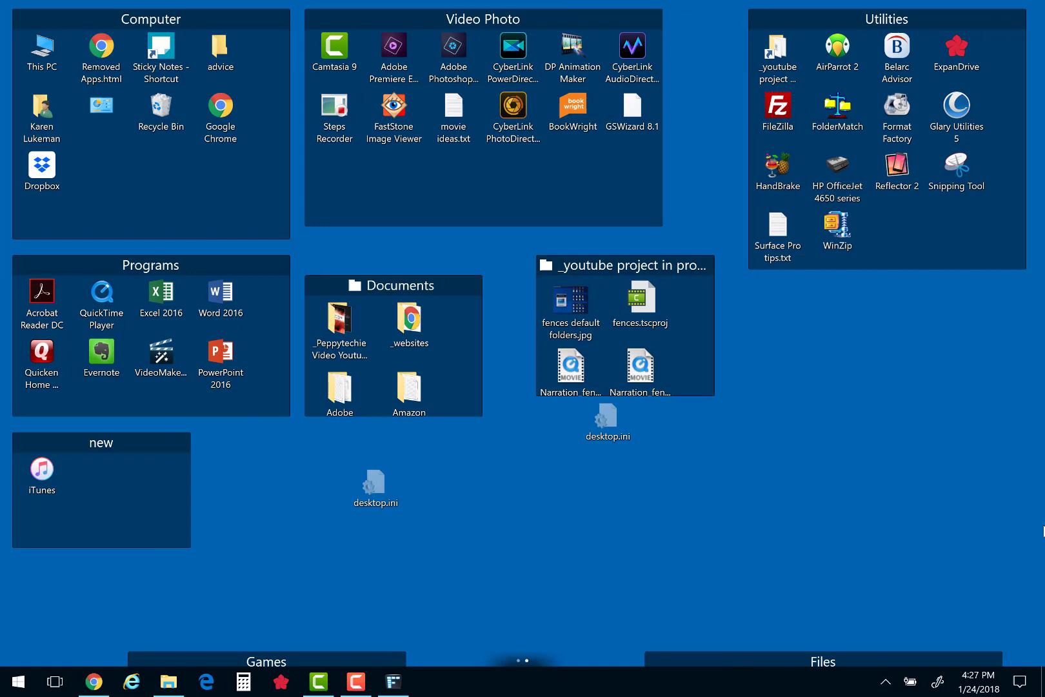
right_click(488, 345)
click(618, 351)
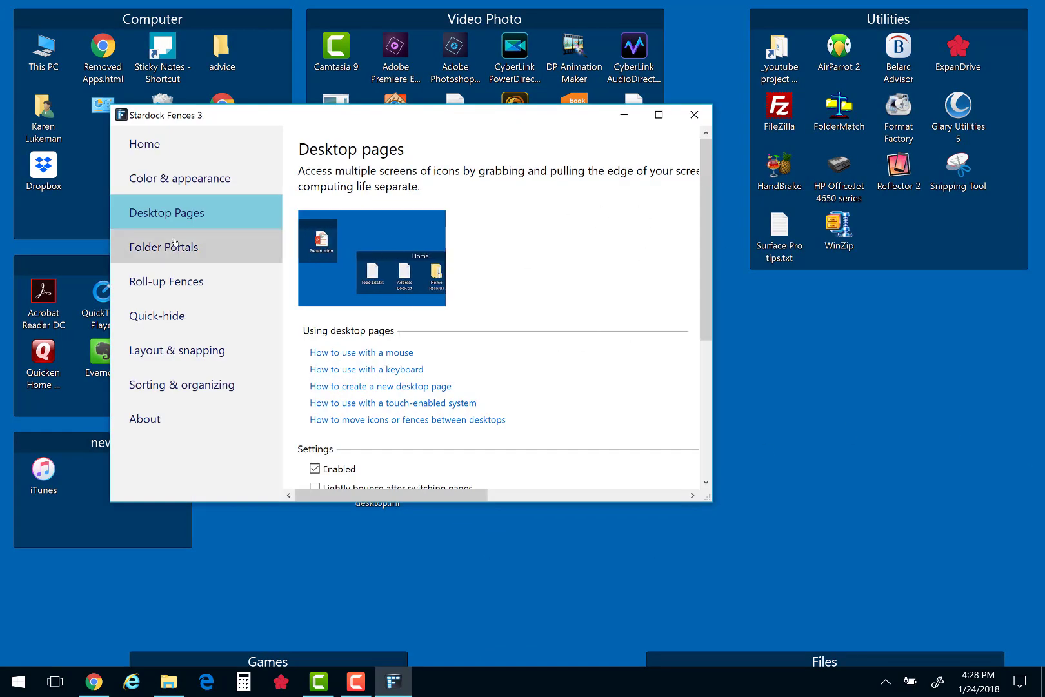
Step: View Roll-up Fences settings, roll the Utilities fence up into its titlebar, and go to Sorting & organizing
click(183, 293)
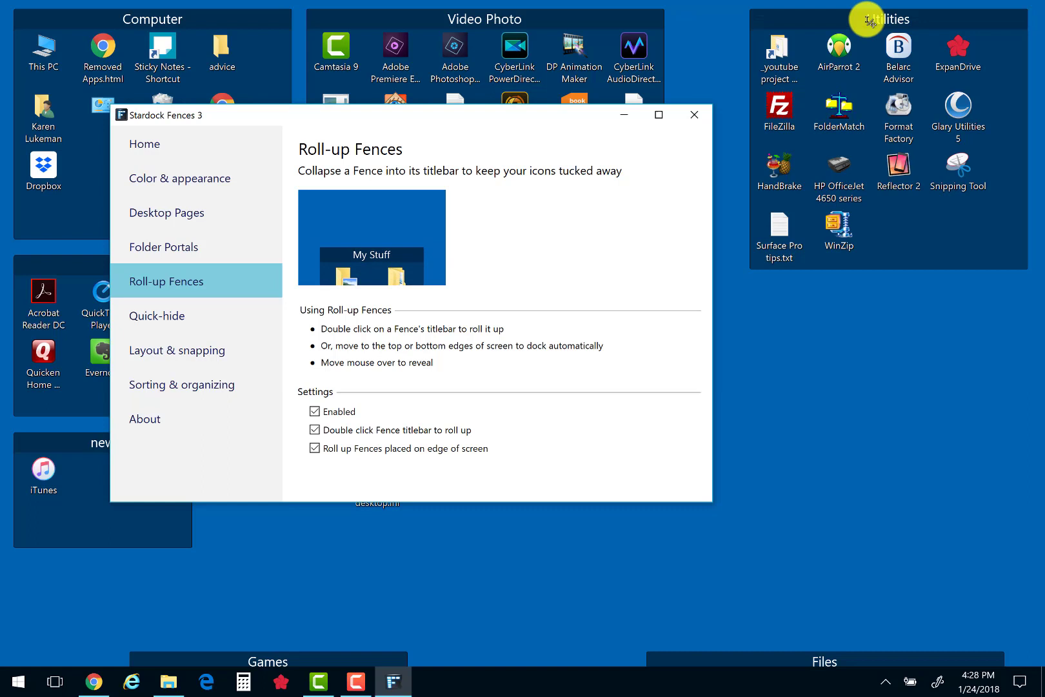
double_click(848, 16)
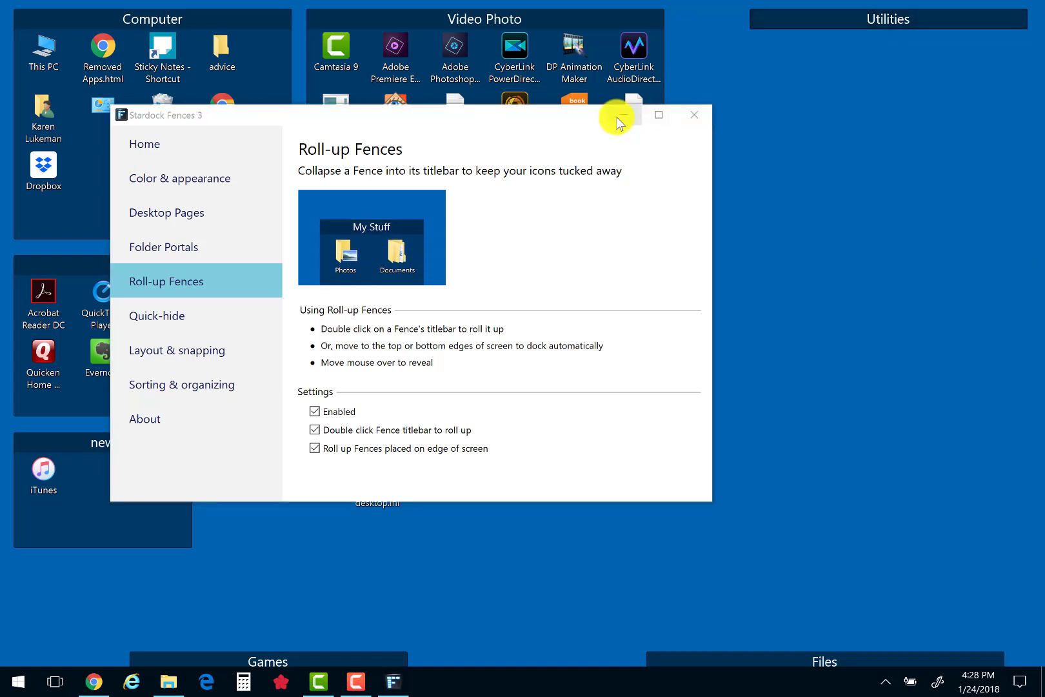
click(315, 430)
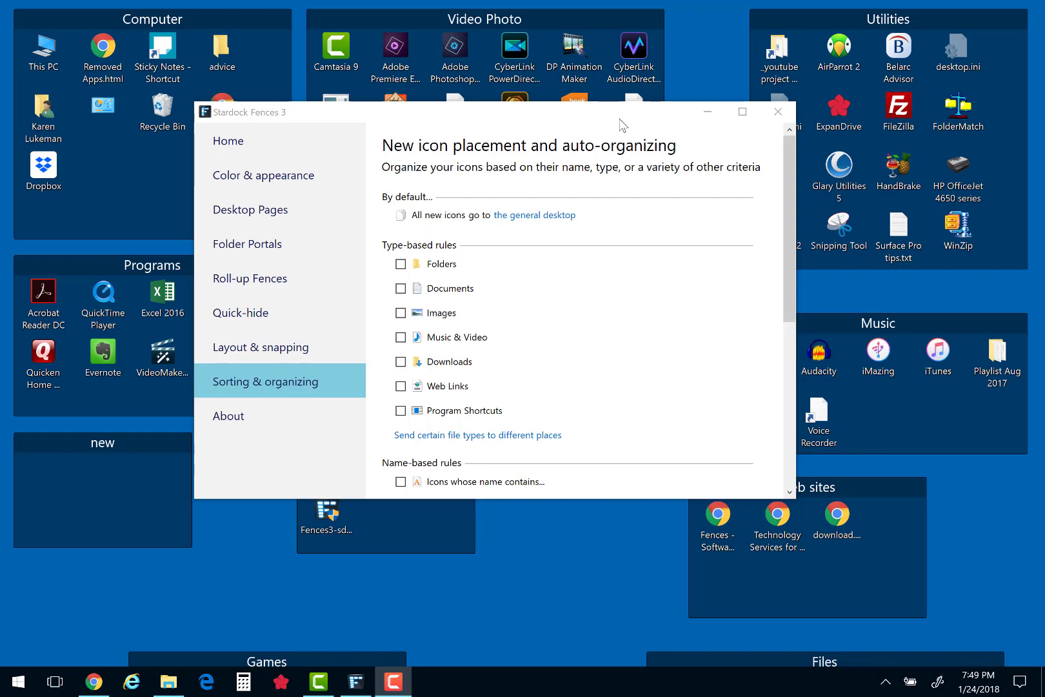
Step: Send all new icons to the new fence and route web links to the Web sites fence
drag(597, 120, 716, 120)
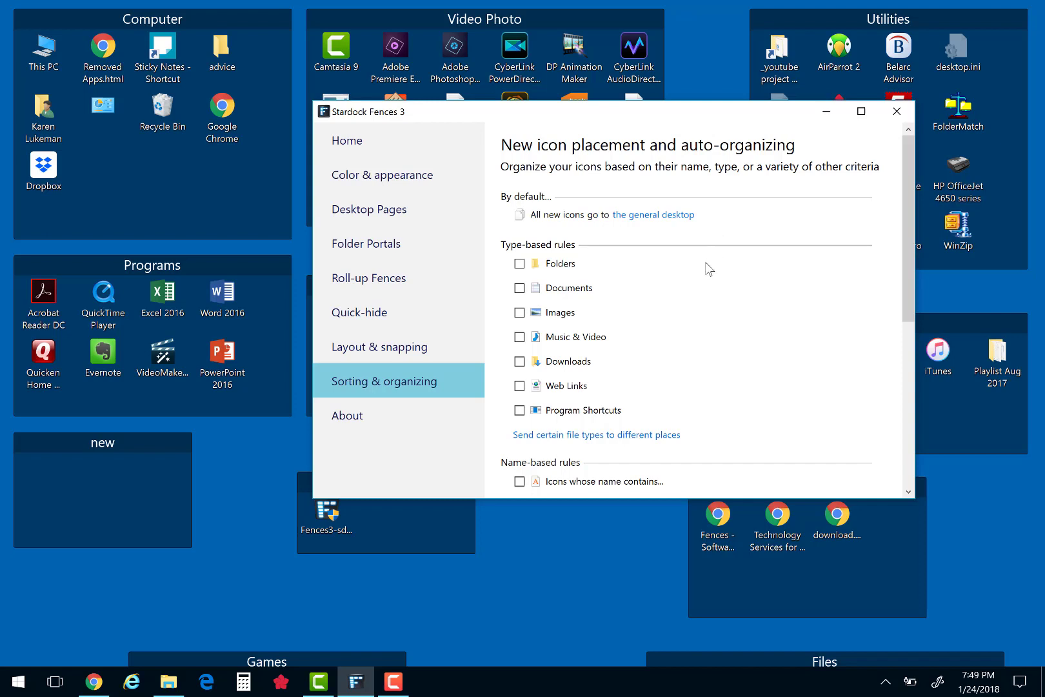
click(654, 220)
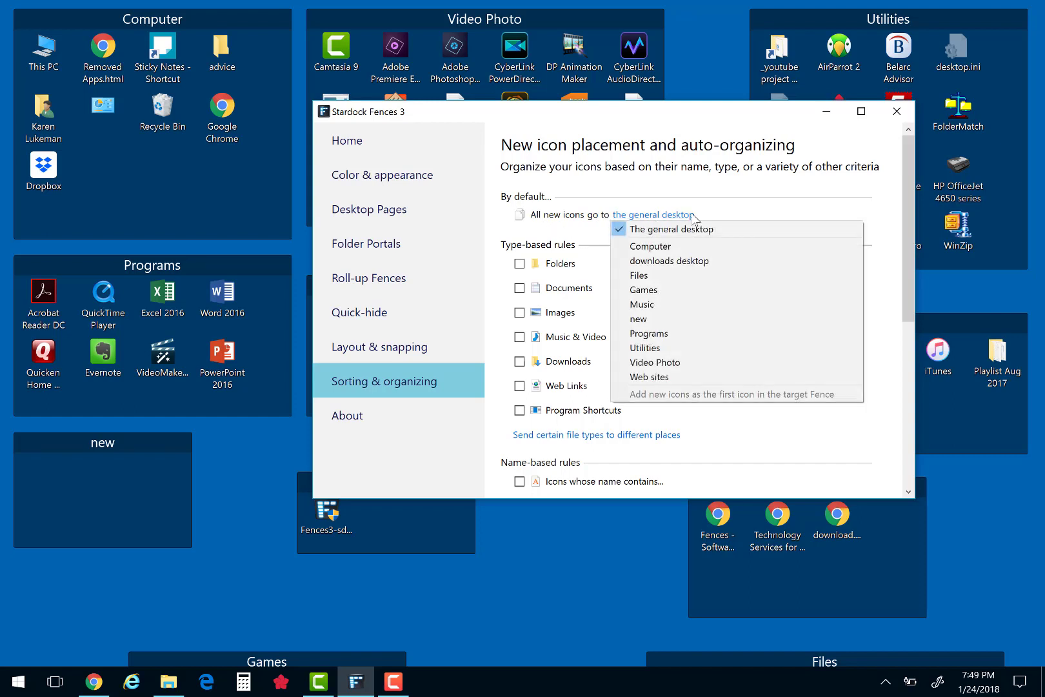
click(655, 324)
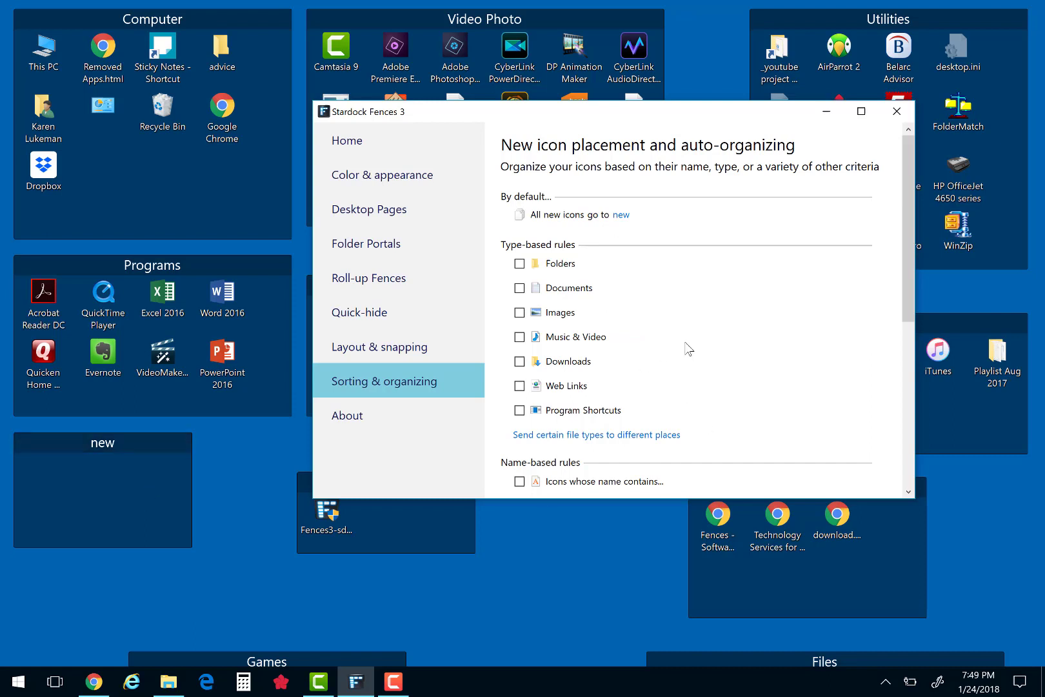
click(520, 389)
Step: Delete the three existing web-site shortcuts from the Web sites fence to the Recycle Bin
drag(746, 120, 626, 91)
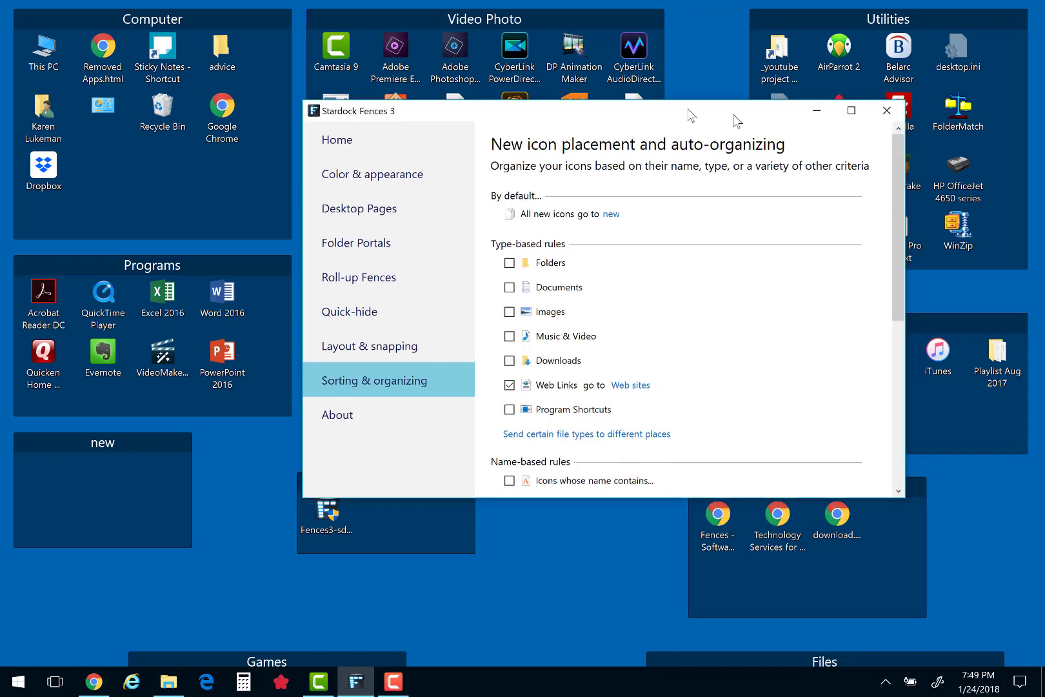
mouse_move(807, 487)
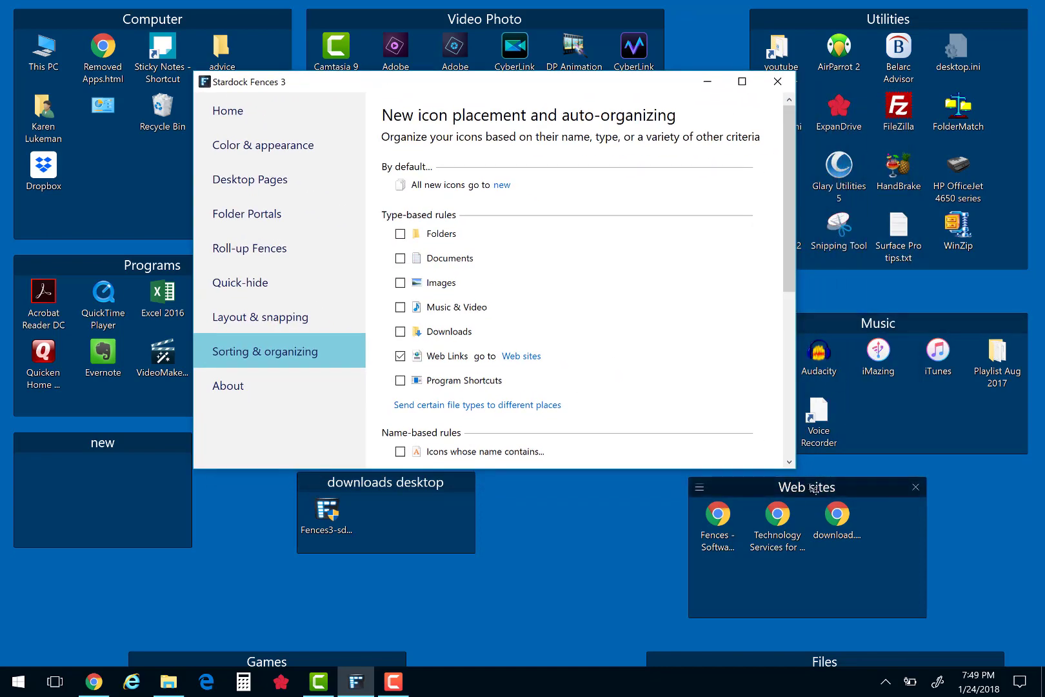
click(727, 523)
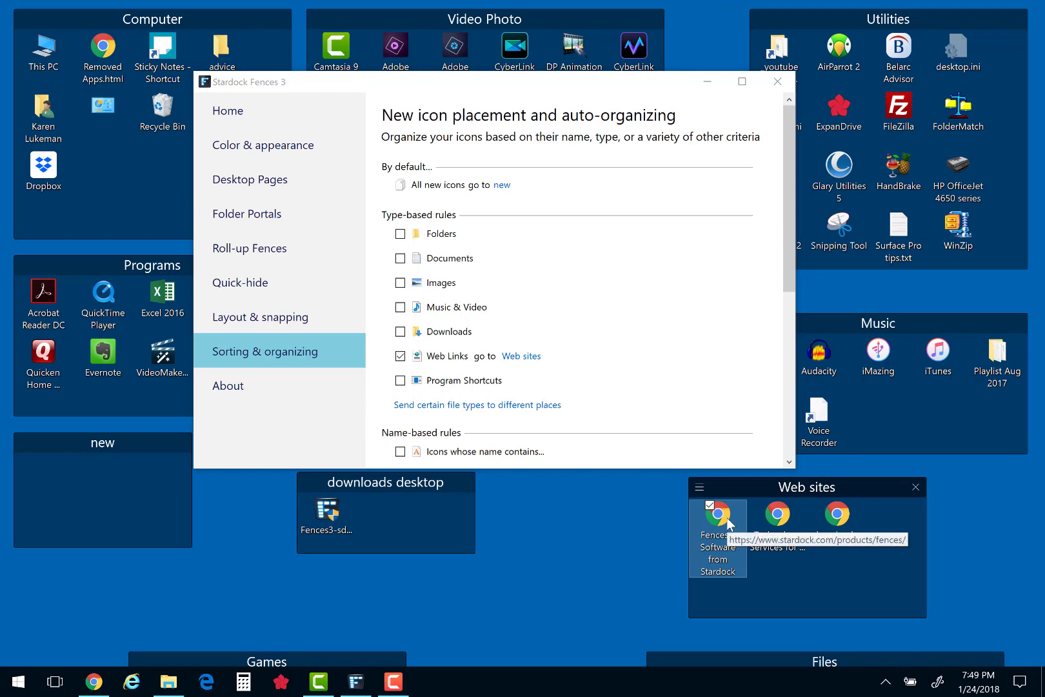
ctrl+click(778, 522)
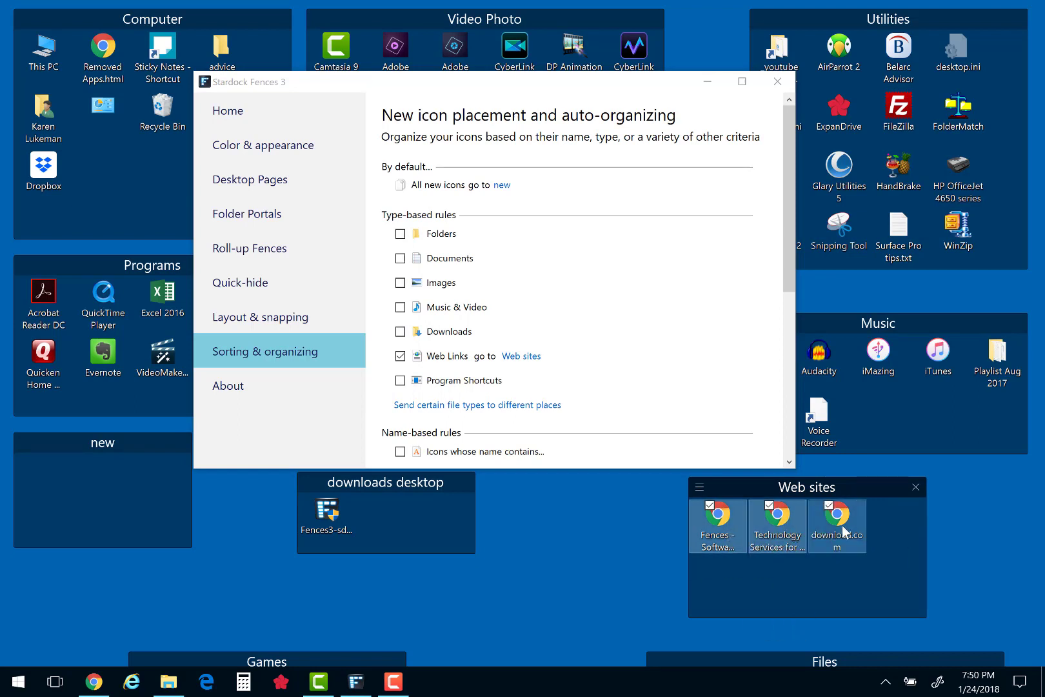
key(Delete)
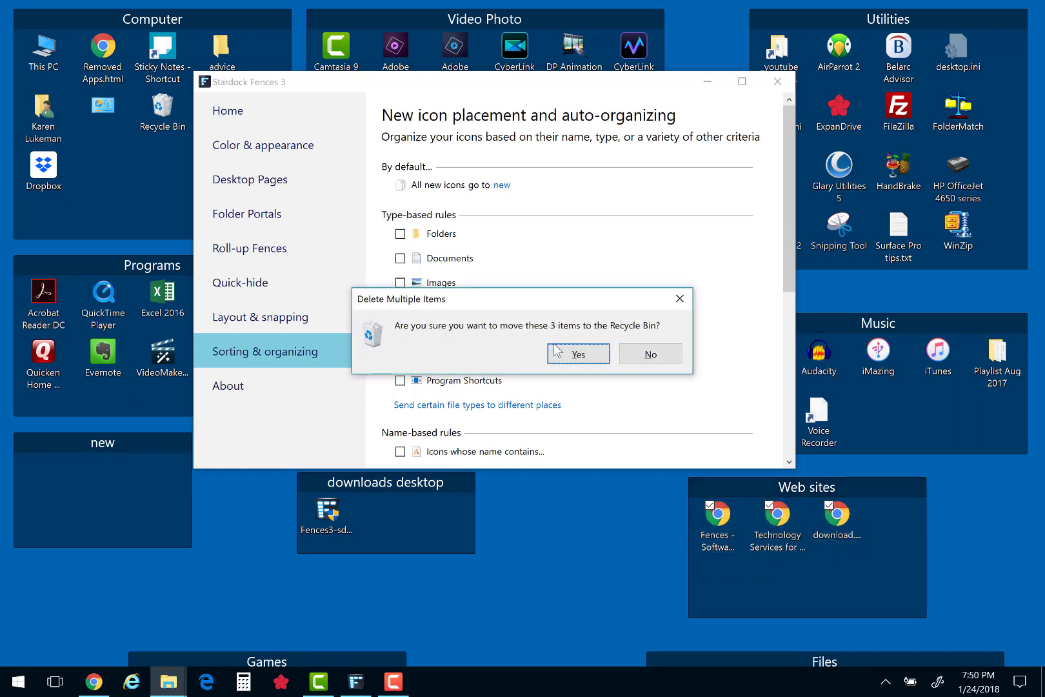
click(576, 354)
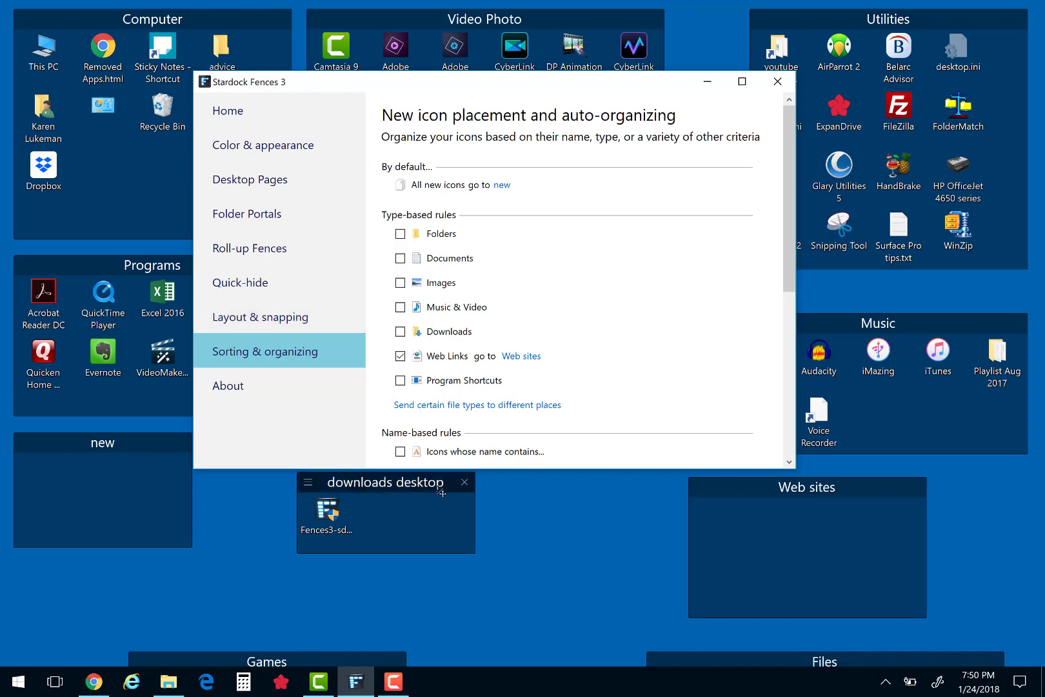
Step: Route new downloads to the downloads desktop fence and minimize the Fences settings
click(400, 331)
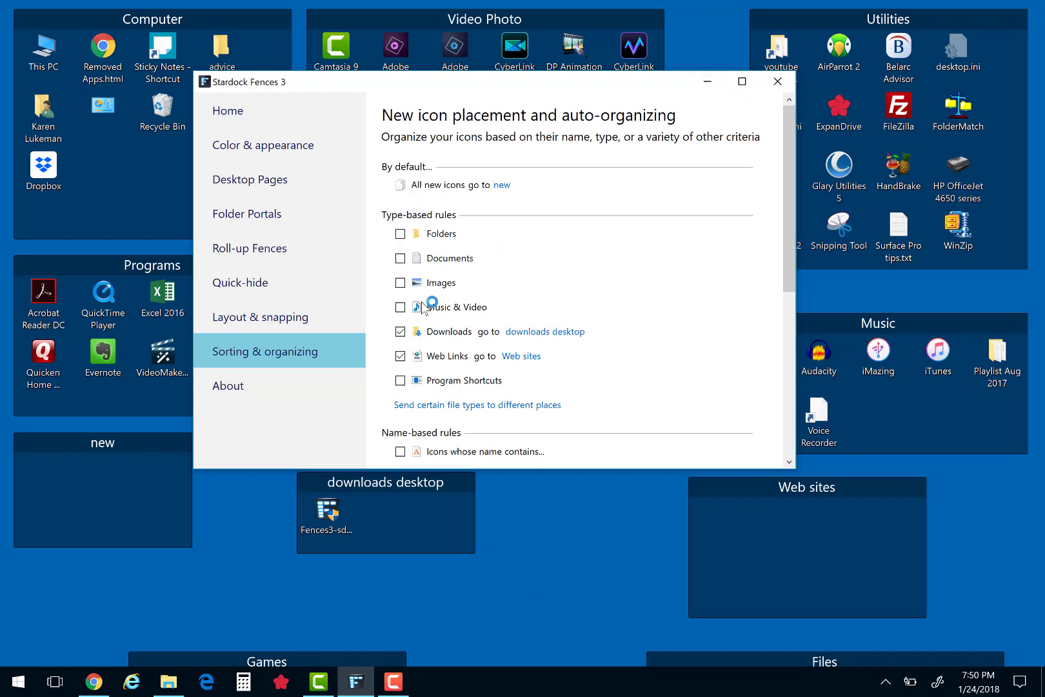
click(707, 87)
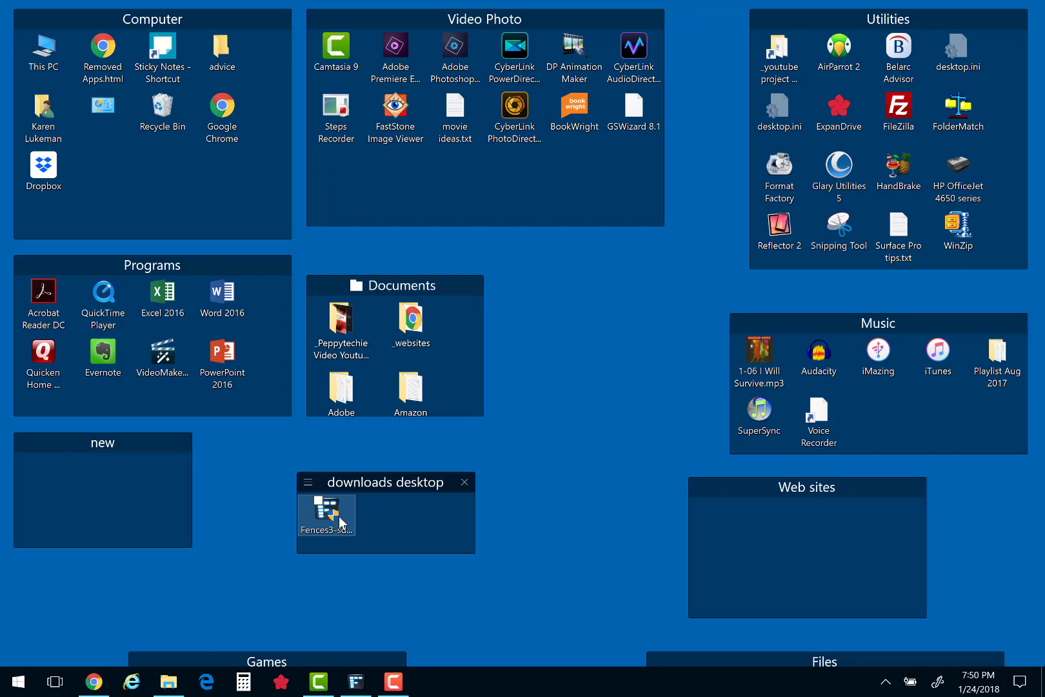
Step: Drag the Peppy Techie YouTube page and Google homepage from Chrome into the Web sites fence as shortcuts
click(94, 681)
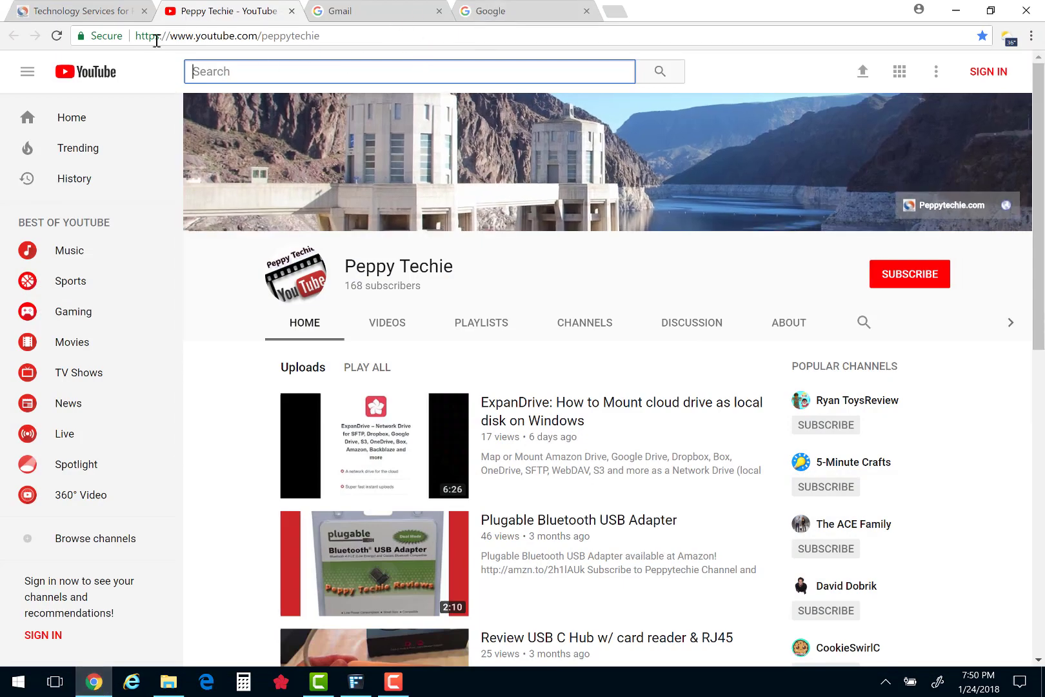
drag(768, 16, 353, 27)
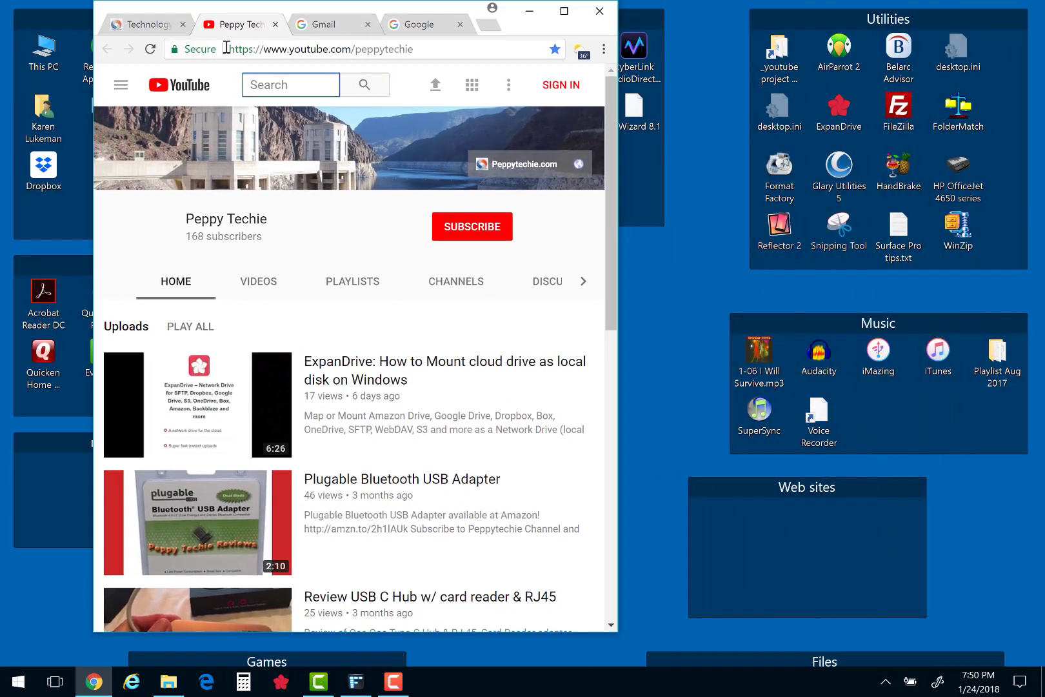
mouse_move(196, 49)
mouse_down()
mouse_move(615, 389)
mouse_move(662, 342)
mouse_up()
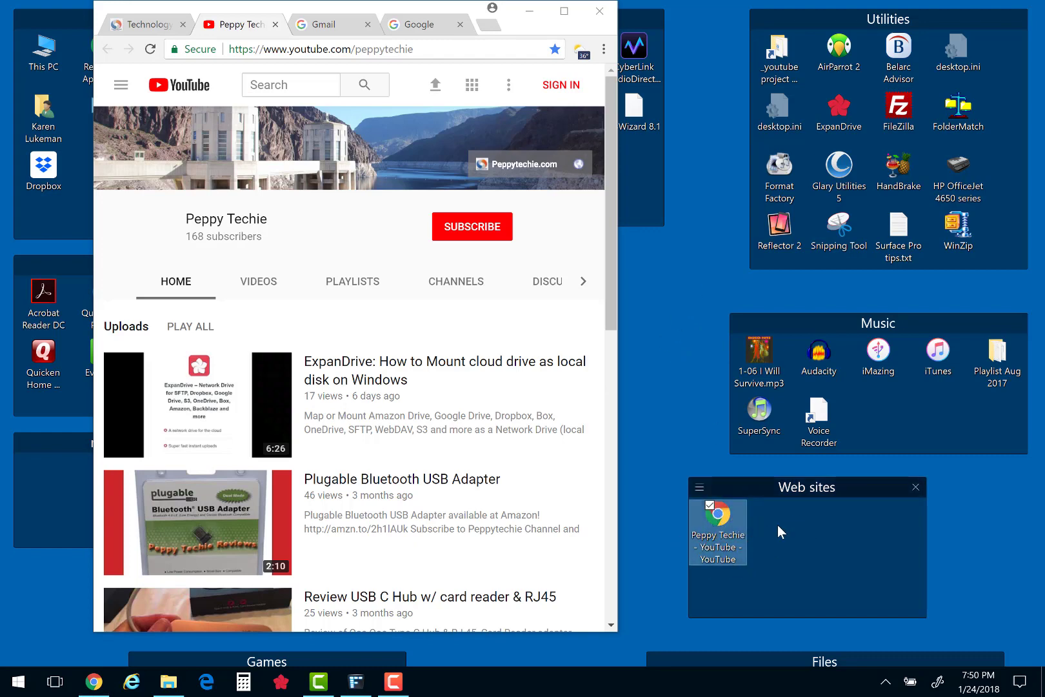
click(433, 27)
mouse_move(192, 50)
mouse_down()
mouse_move(488, 172)
mouse_move(644, 289)
mouse_up()
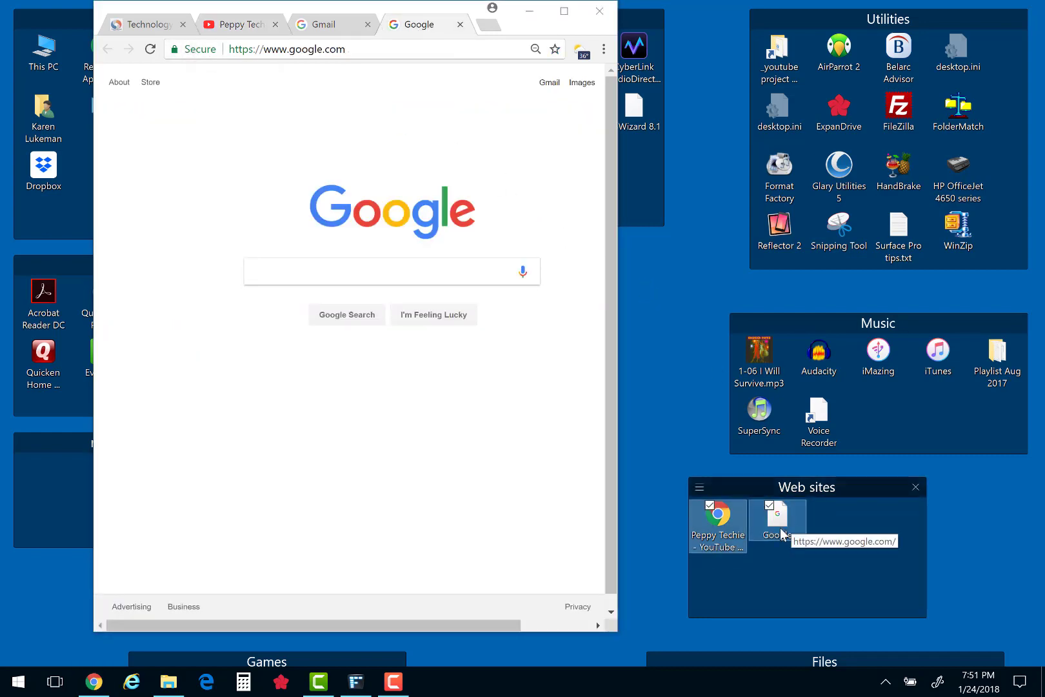
Step: Show the desktop and open the Peppy Techie YouTube shortcut from the fence
key(super+d)
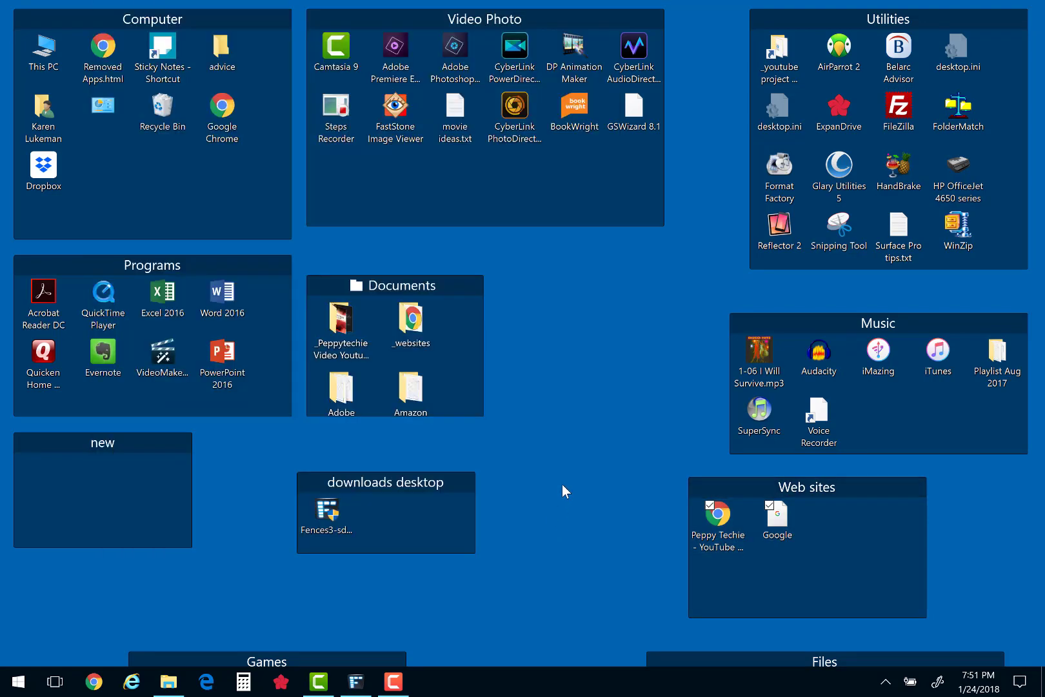
double_click(716, 525)
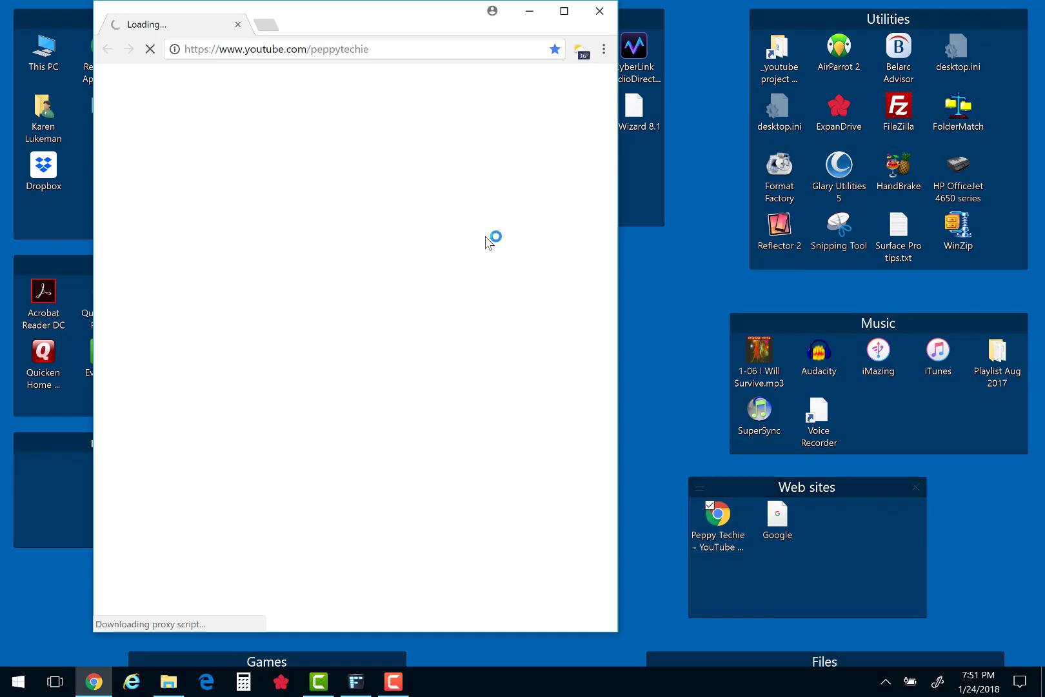